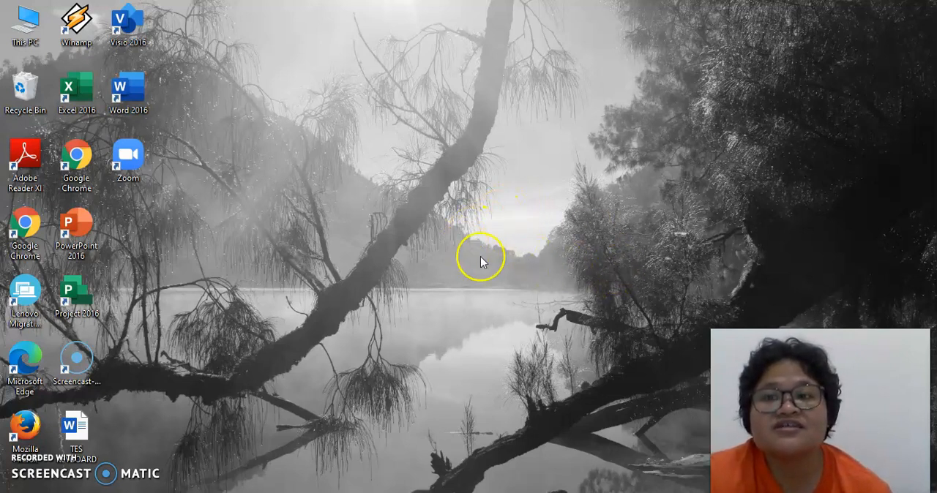
Step: Open a blank workbook in Excel and enter the title LAPORAN KEUANGAN TOKO MAJU JAYA in cell A1
{"action": "double_click", "coordinate": [75, 99]}
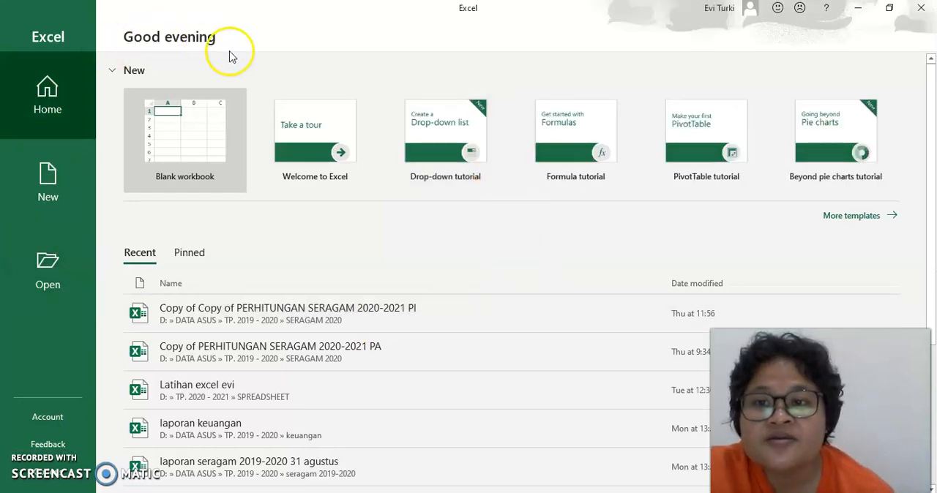
{"action": "left_click", "coordinate": [185, 147]}
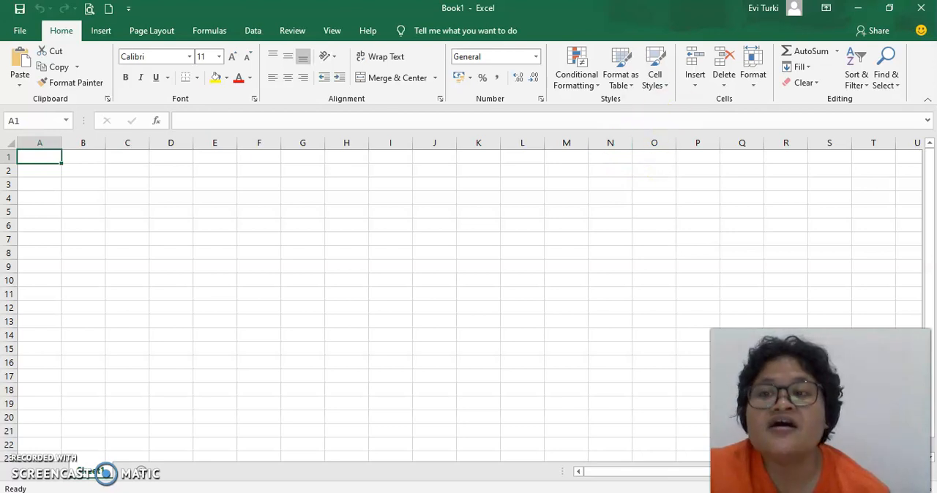
{"action": "left_click", "coordinate": [40, 157]}
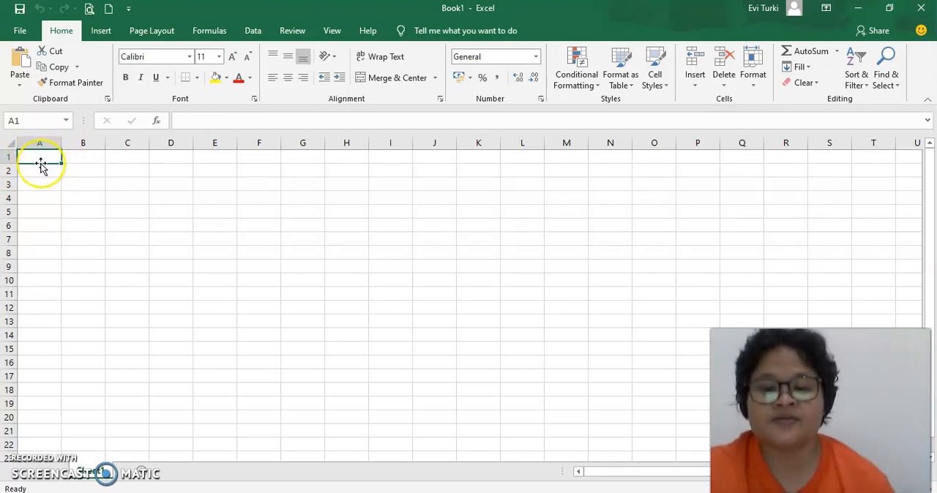
{"action": "type", "text": "L"}
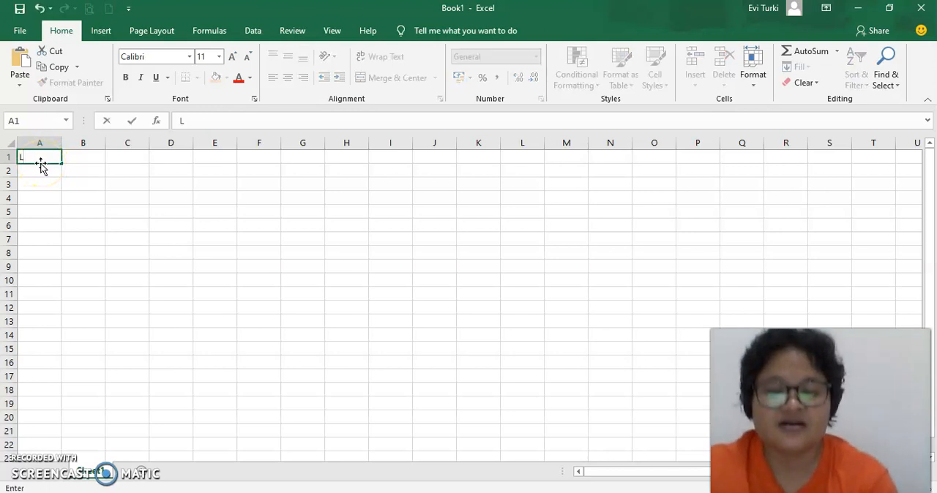
{"action": "type", "text": "APORAN KEUANGAN TOKO"}
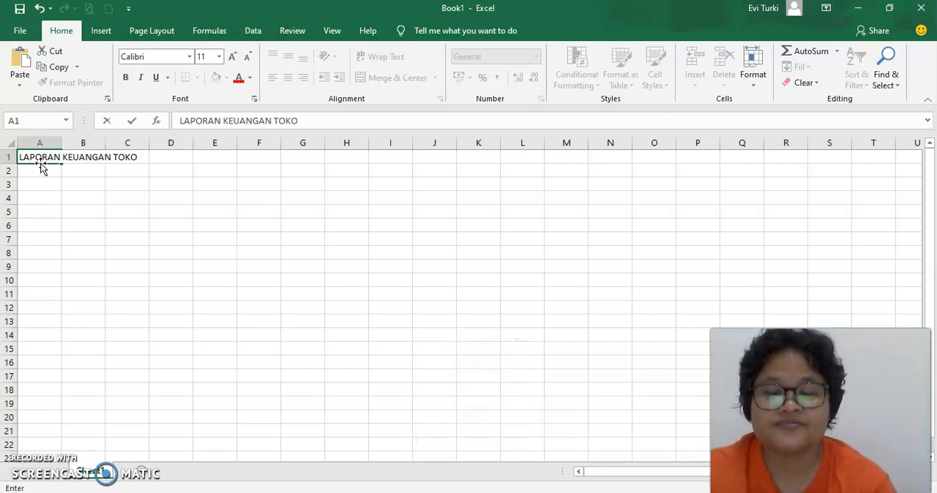
{"action": "type", "text": " MAJU"}
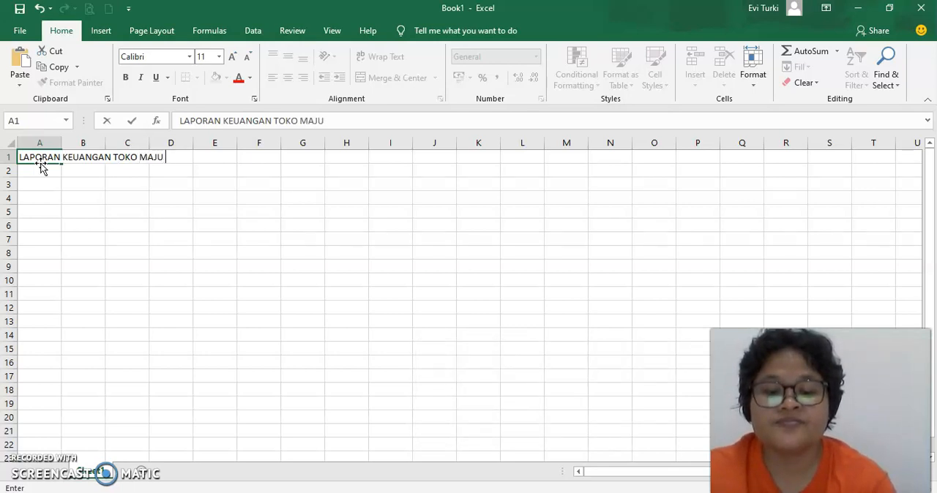
{"action": "type", "text": " JAYA"}
{"action": "key", "text": "Return"}
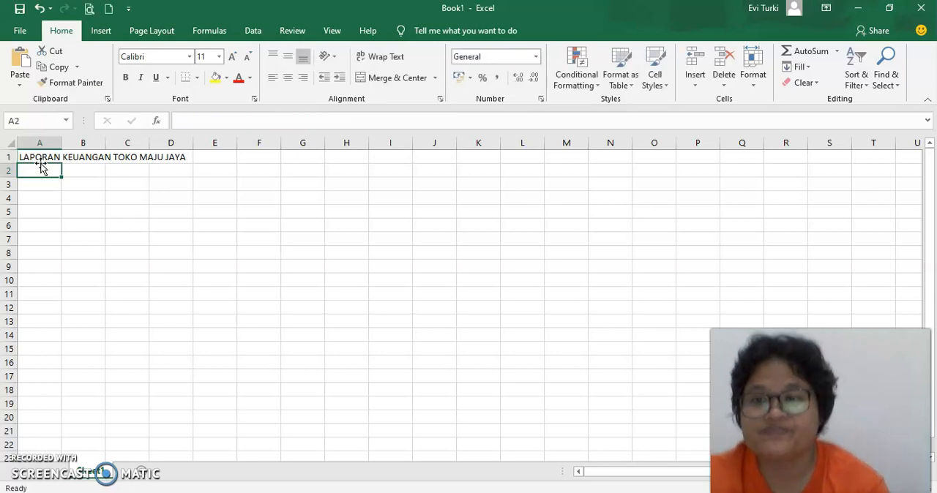
Step: Enter the column headers NO in A3 and NAMA BARANG in B3, leaving row 2 empty
{"action": "key", "text": "Return"}
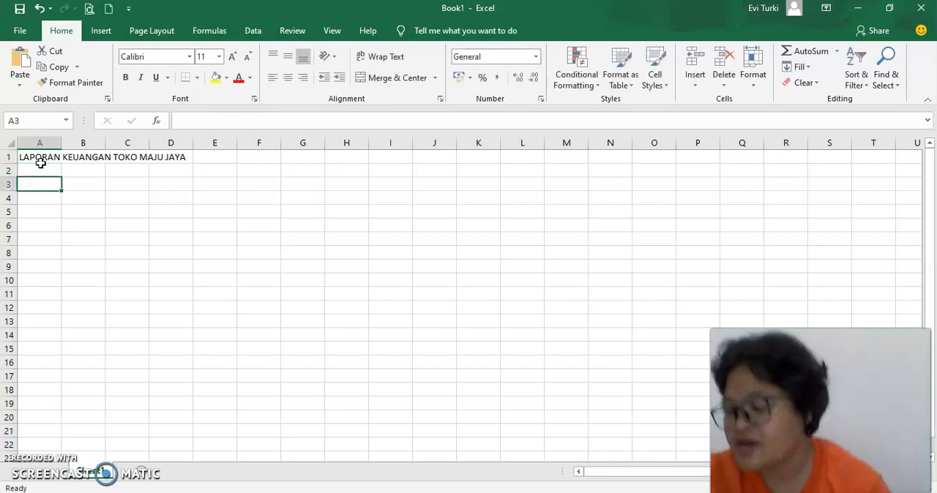
{"action": "type", "text": "NO"}
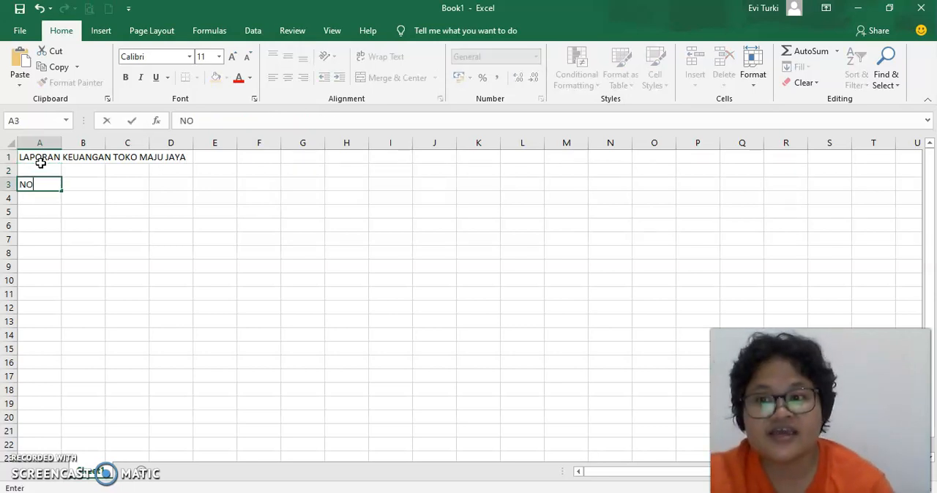
{"action": "key", "text": "Tab"}
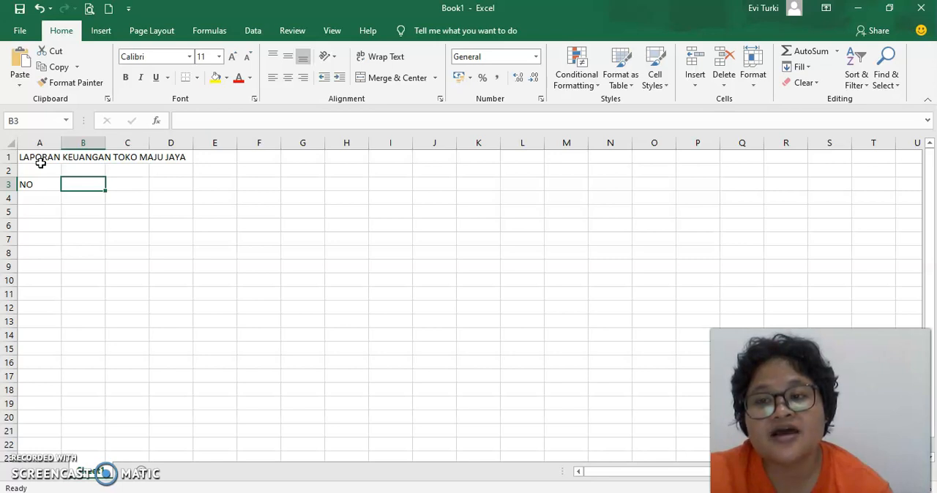
{"action": "left_click", "coordinate": [38, 184]}
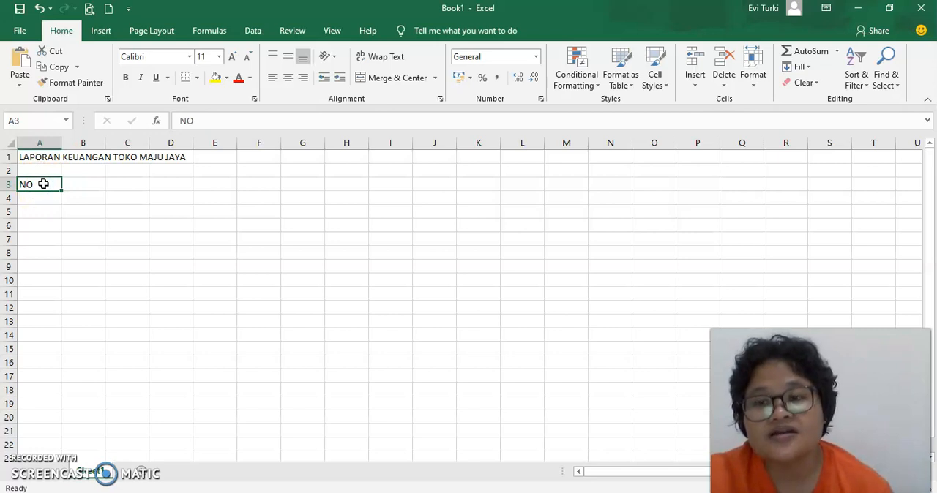
{"action": "left_click", "coordinate": [79, 184]}
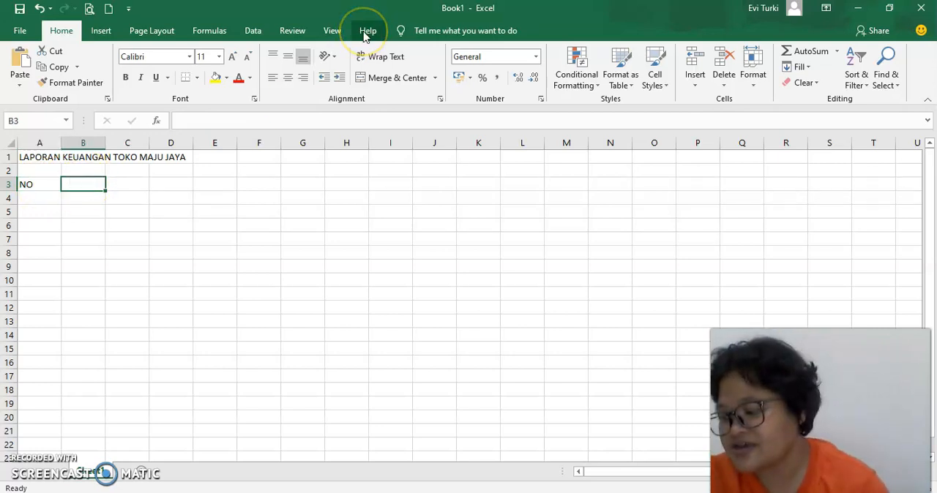
{"action": "type", "text": "NAMA BARANG"}
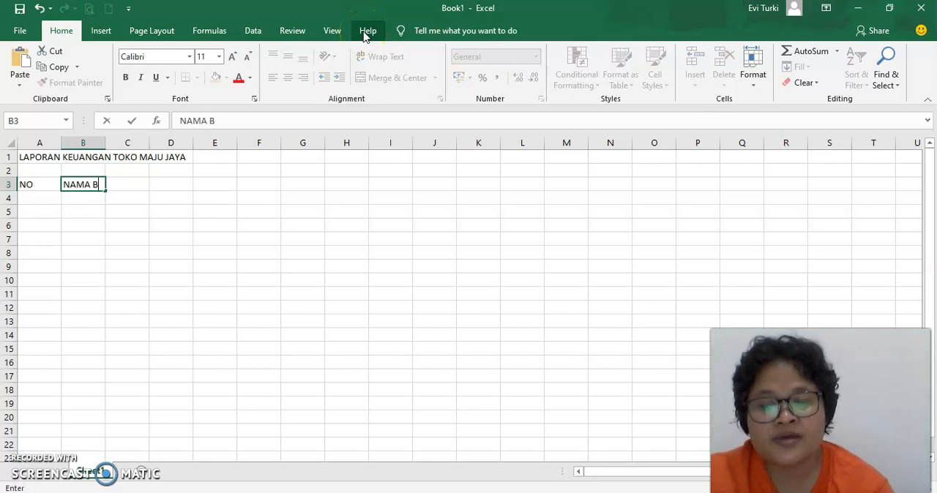
{"action": "key", "text": "Tab"}
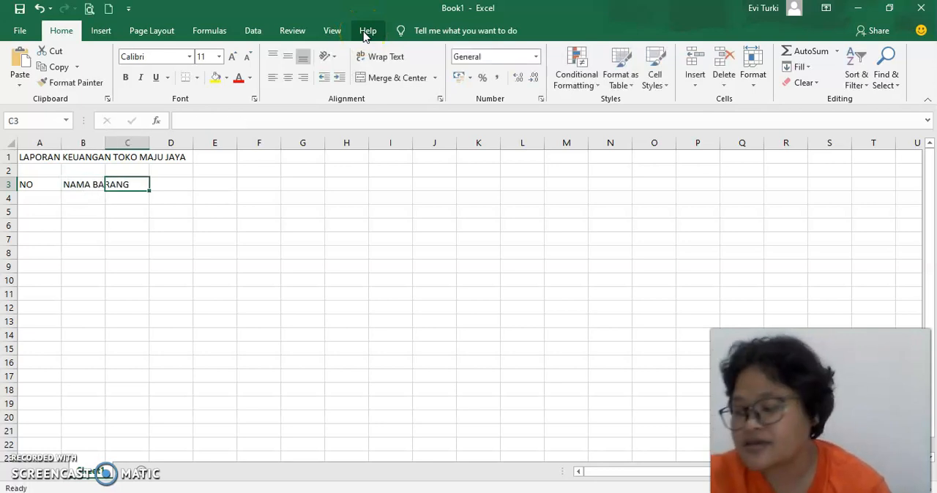
Step: Enter the remaining column headers HARGA SATUAN, JUMLAH BARANG and TOTAL HARGA in cells C3 to E3
{"action": "type", "text": "HARGA SATUAN"}
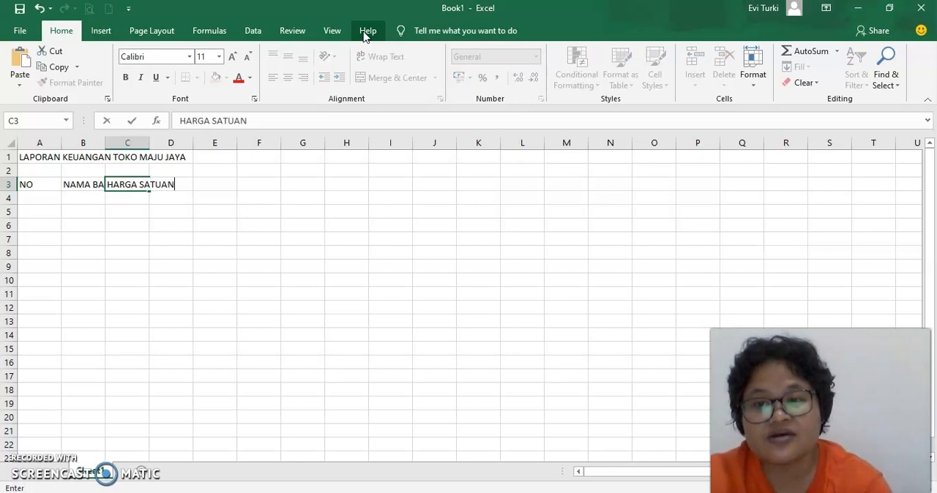
{"action": "key", "text": "Tab"}
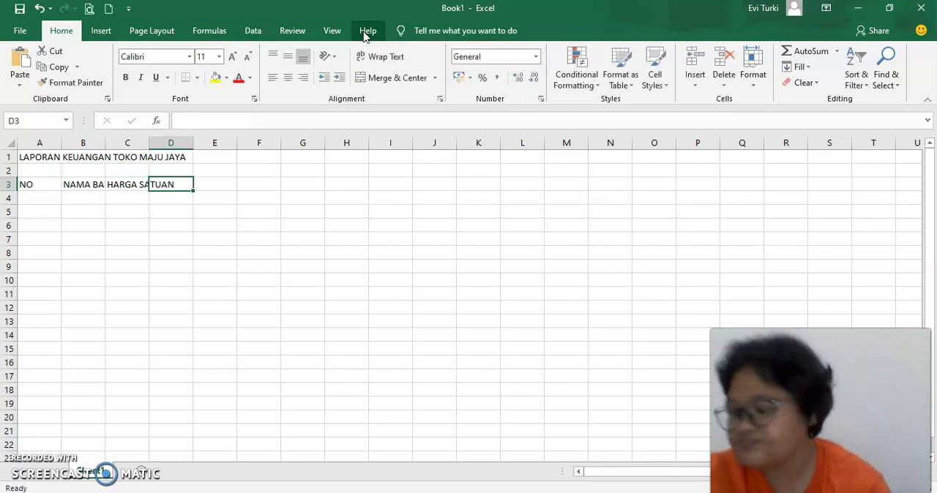
{"action": "type", "text": "JUMLA"}
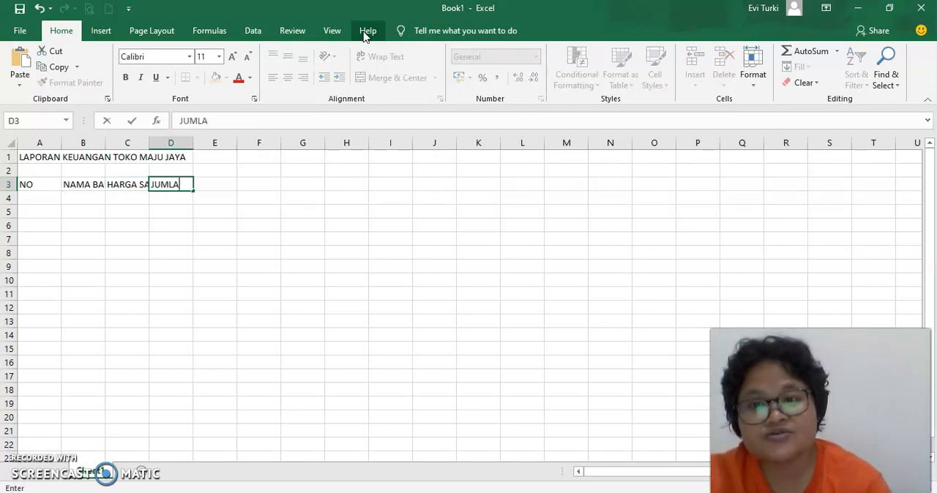
{"action": "type", "text": "H BARANG"}
{"action": "key", "text": "Tab"}
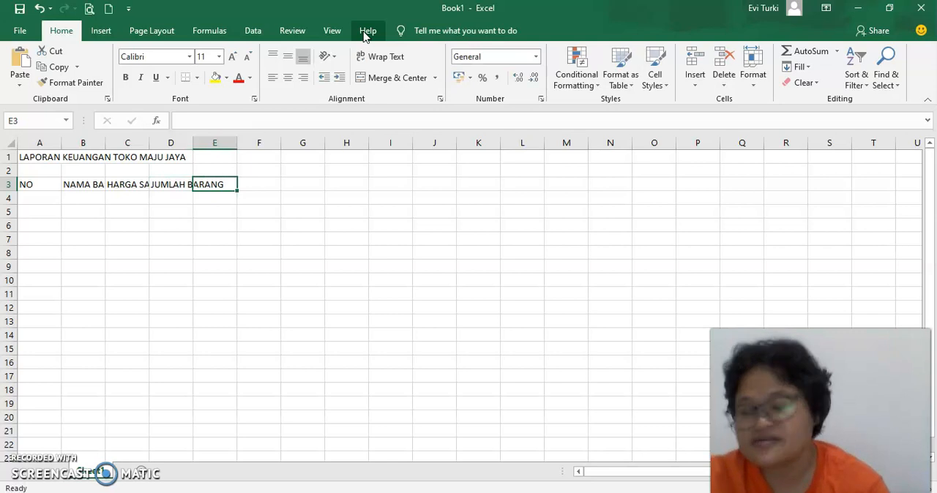
{"action": "type", "text": "TOTAL"}
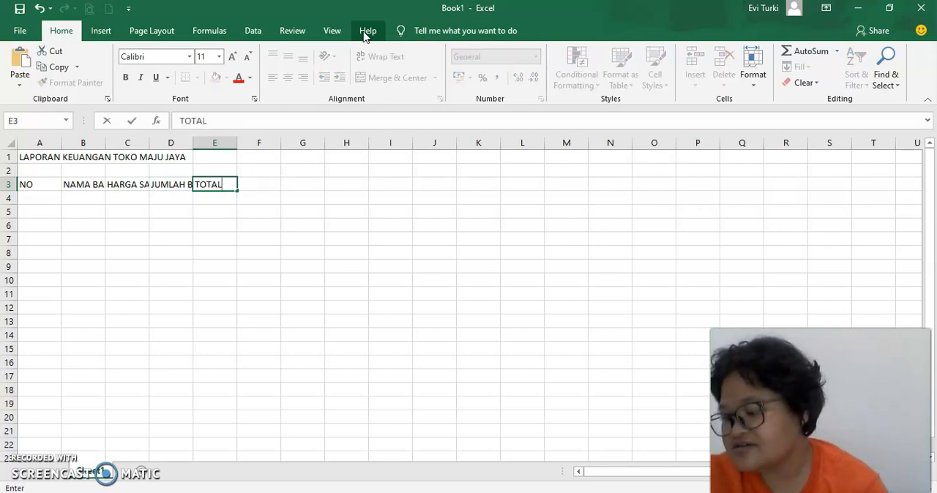
{"action": "type", "text": " HARGA"}
{"action": "key", "text": "Return"}
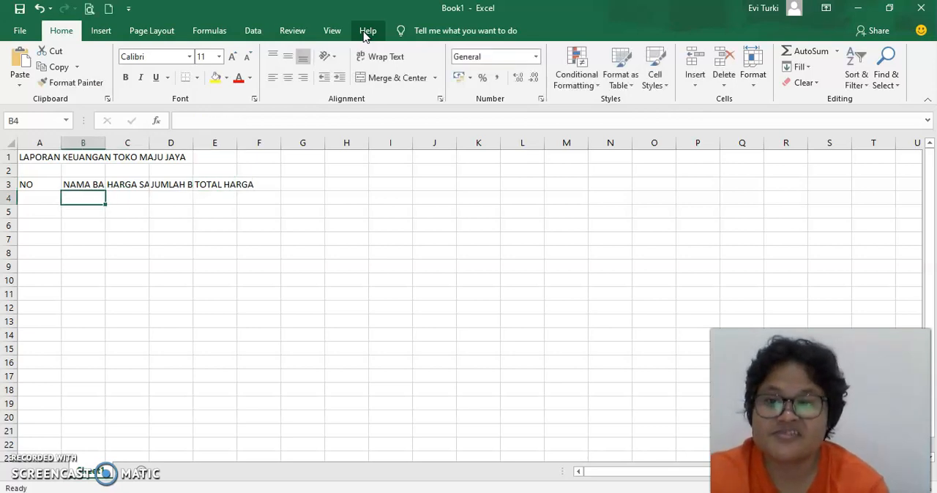
Step: Enter 1 in A4 and fill the NO column down to A8 as the number series 1 to 5
{"action": "key", "text": "Left"}
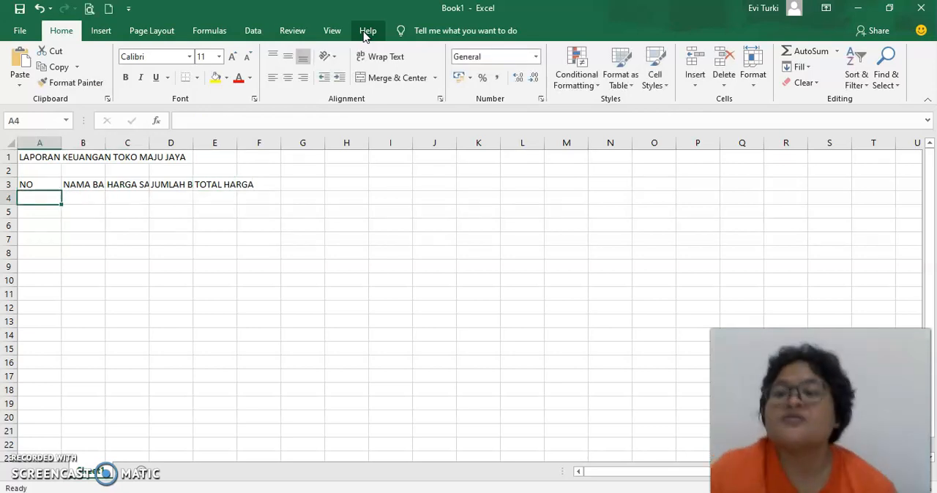
{"action": "type", "text": "1"}
{"action": "key", "text": "Return"}
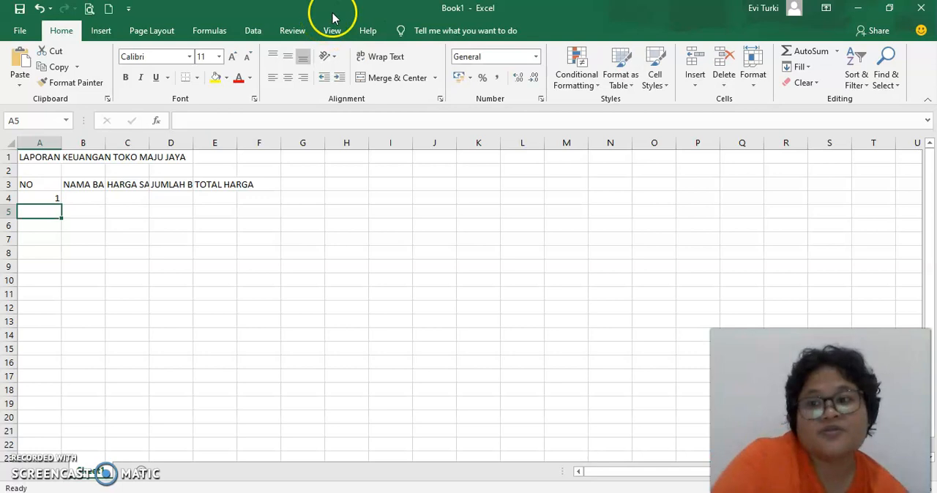
{"action": "left_click", "coordinate": [38, 199]}
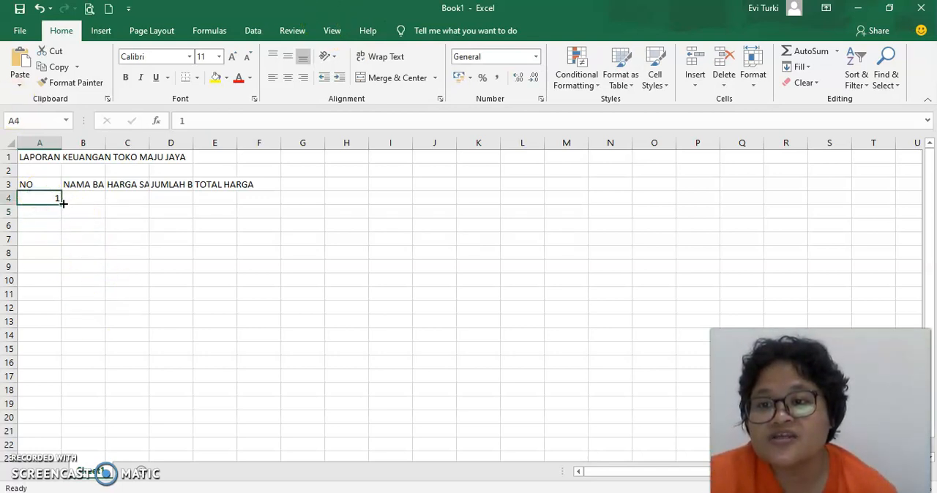
{"action": "left_click_drag", "start_coordinate": [63, 203], "coordinate": [63, 204]}
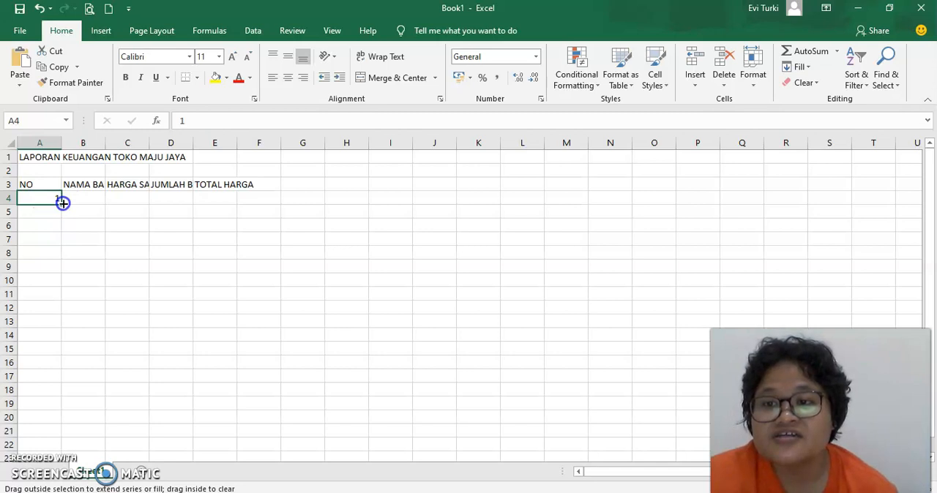
{"action": "left_click_drag", "start_coordinate": [63, 203], "coordinate": [64, 264], "text": "ctrl"}
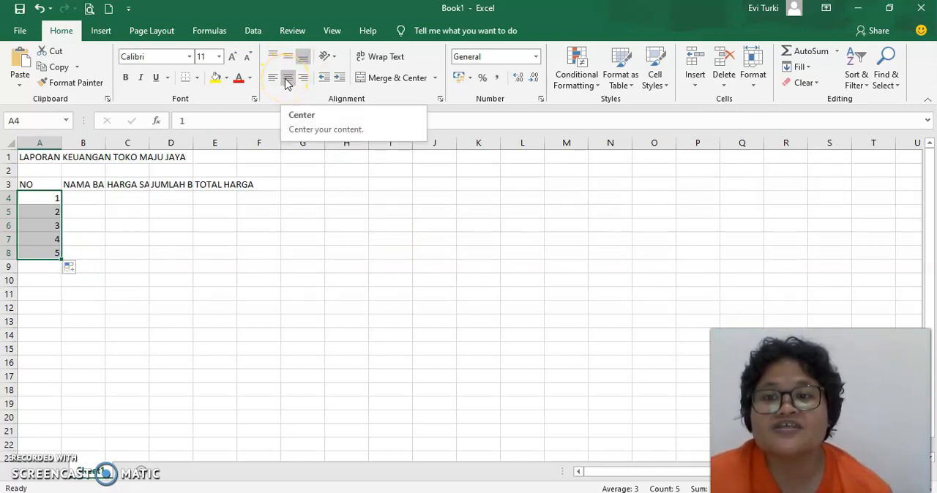
Step: Enter the first two item names under NAMA BARANG: Rice Cooker in B4 and Lemari Es in B5
{"action": "left_click", "coordinate": [96, 199]}
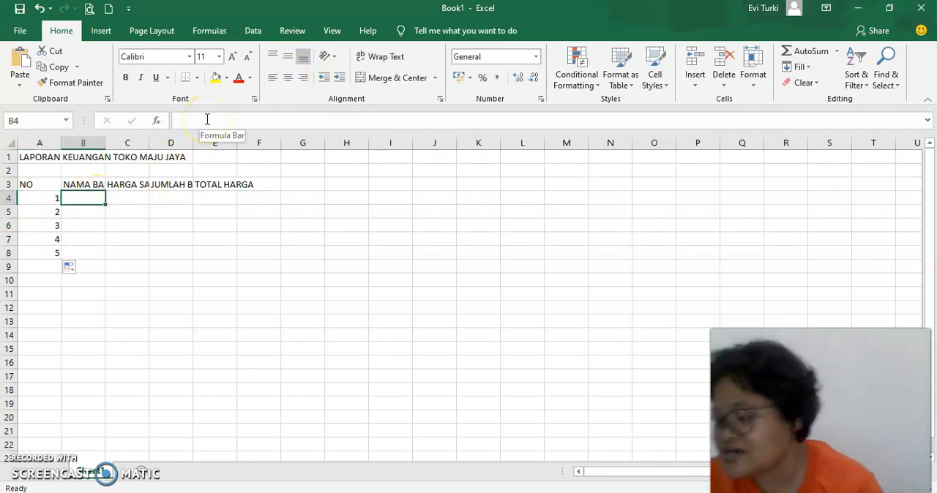
{"action": "key", "text": "Caps_Lock"}
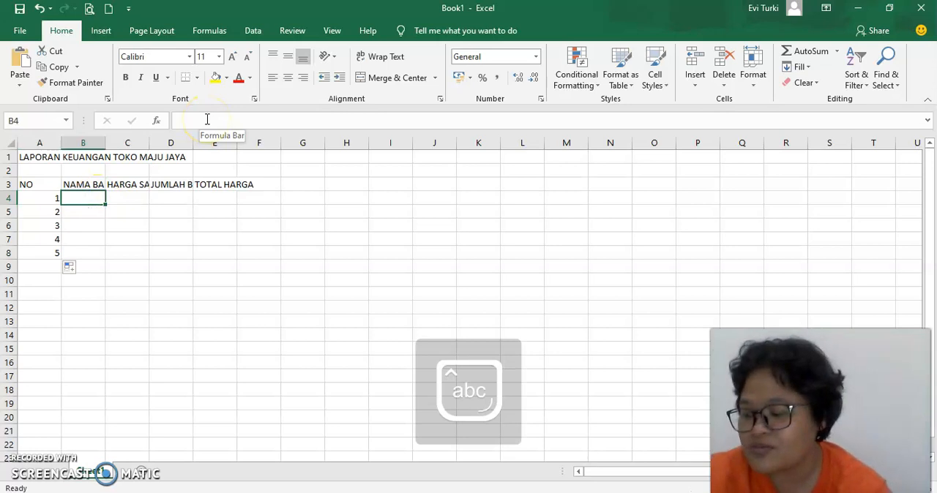
{"action": "type", "text": "Rice Cooker"}
{"action": "key", "text": "Return"}
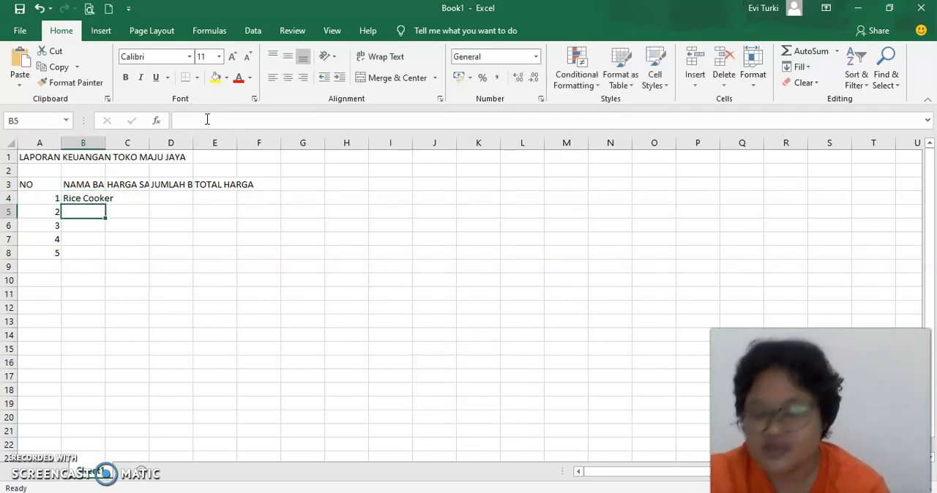
{"action": "type", "text": "Lemari"}
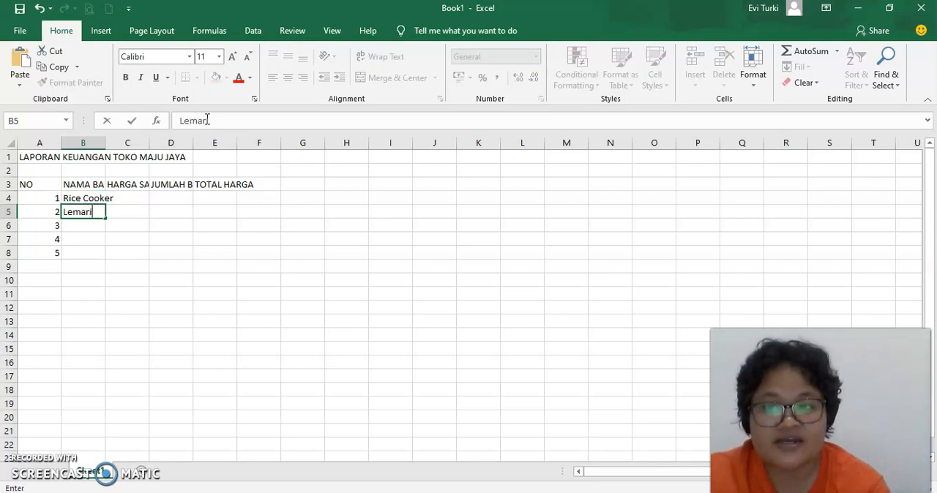
{"action": "type", "text": " Es"}
{"action": "key", "text": "Return"}
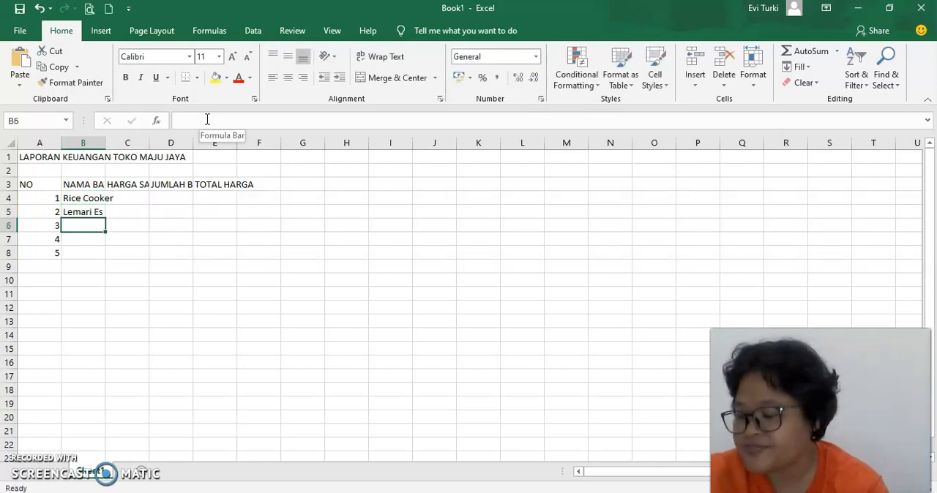
Step: Enter the remaining item names under NAMA BARANG: TV 31 Inch in B6, Laptop in B7 and Kipas Angin in B8
{"action": "type", "text": "TV"}
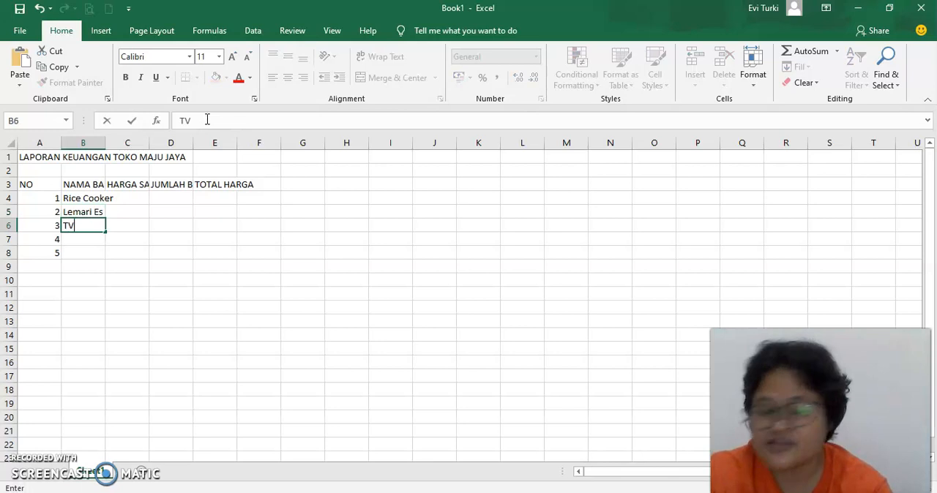
{"action": "type", "text": " 31 Inch"}
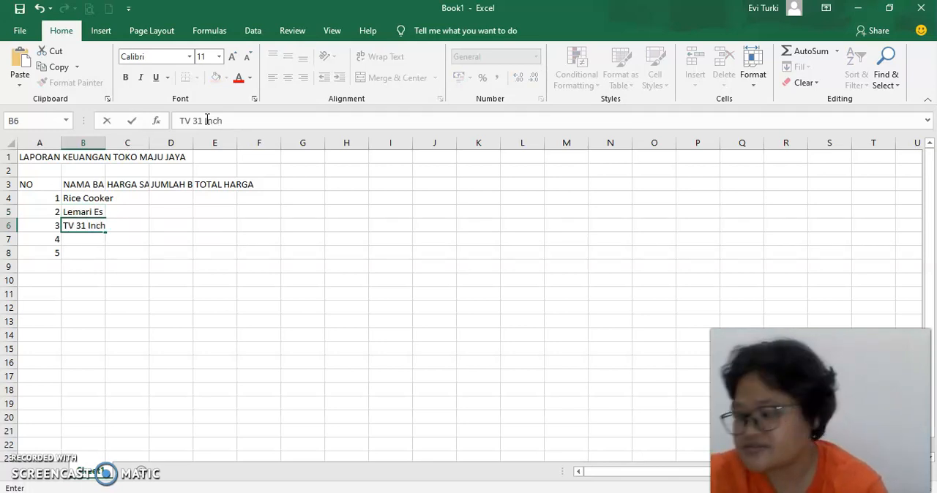
{"action": "key", "text": "Return"}
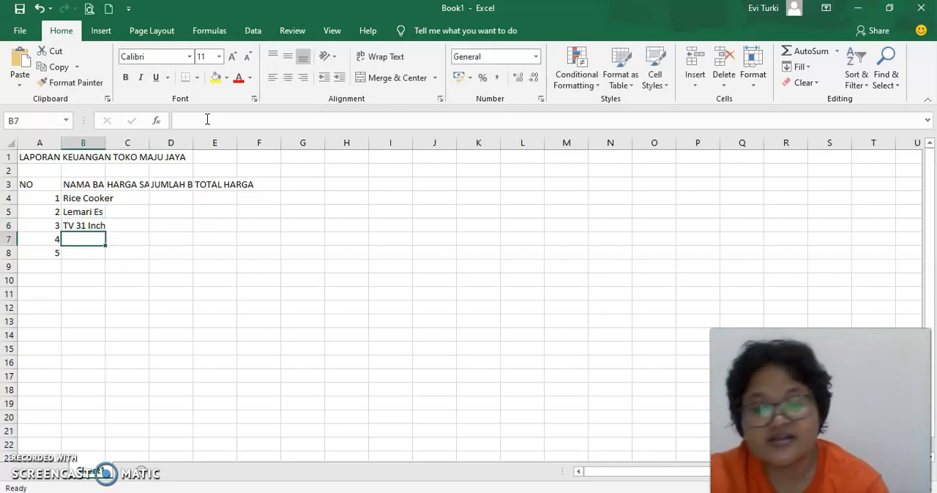
{"action": "type", "text": "Laptop"}
{"action": "key", "text": "Return"}
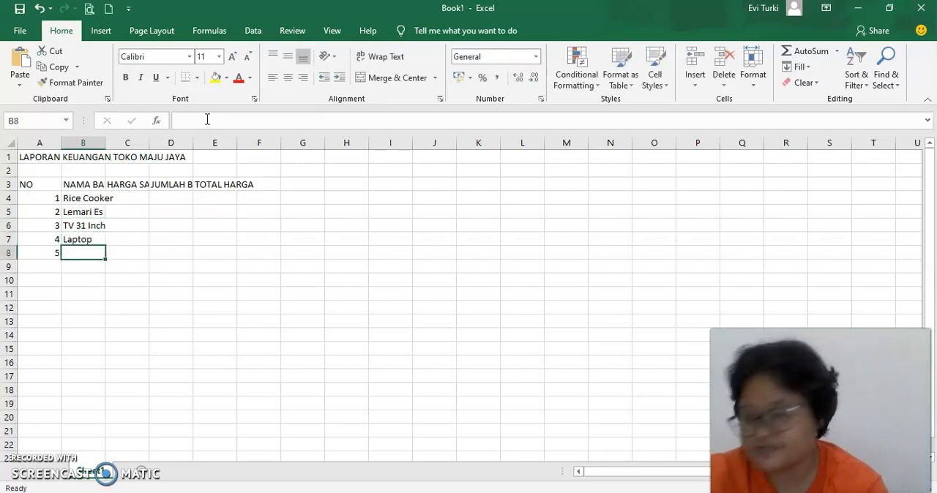
{"action": "type", "text": "Kipas Angin"}
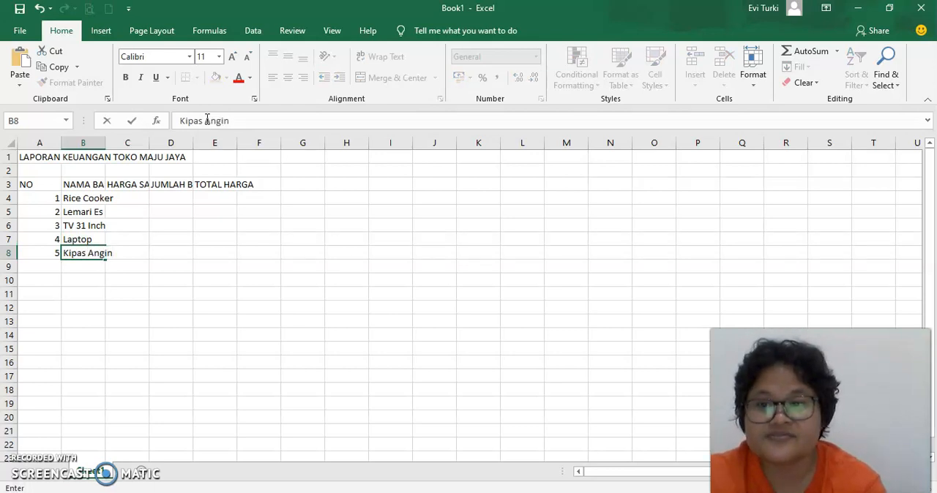
{"action": "key", "text": "Return"}
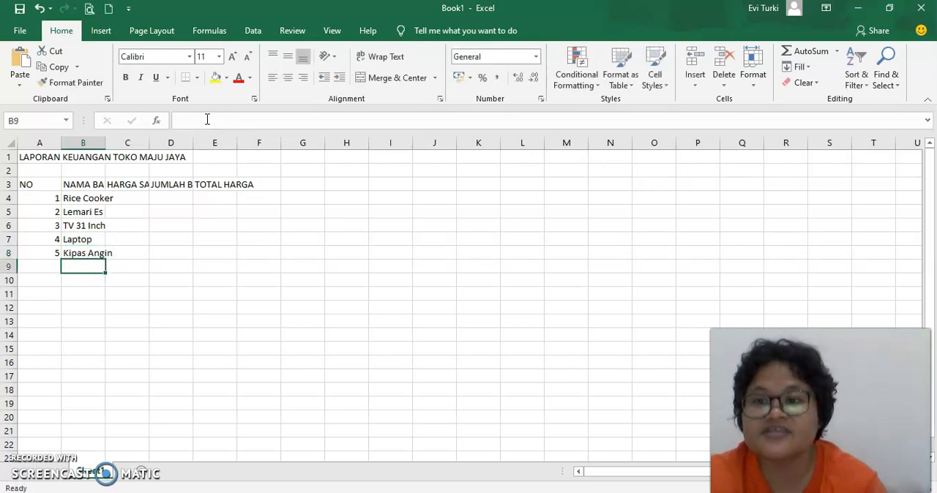
Step: Enter the first three unit prices under HARGA SATUAN: 350000 in C4, 2900000 in C5 and 2750000 in C6
{"action": "left_click", "coordinate": [135, 199]}
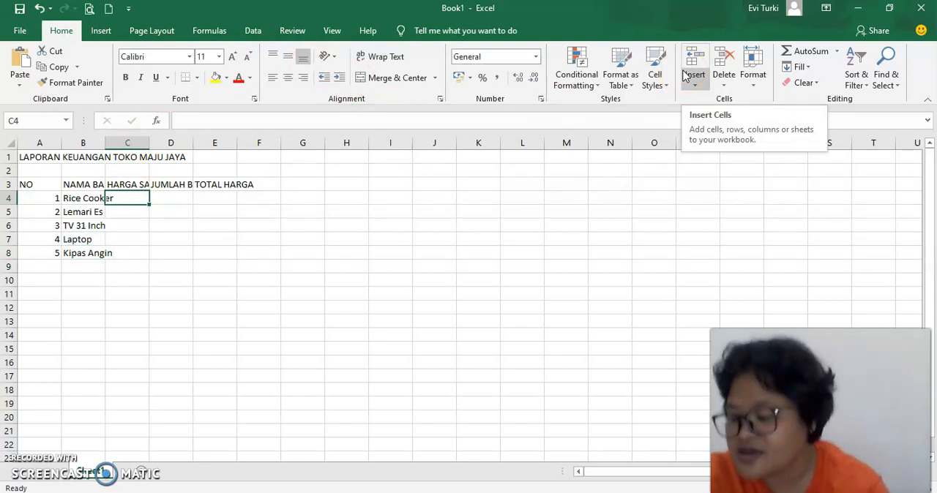
{"action": "type", "text": "3"}
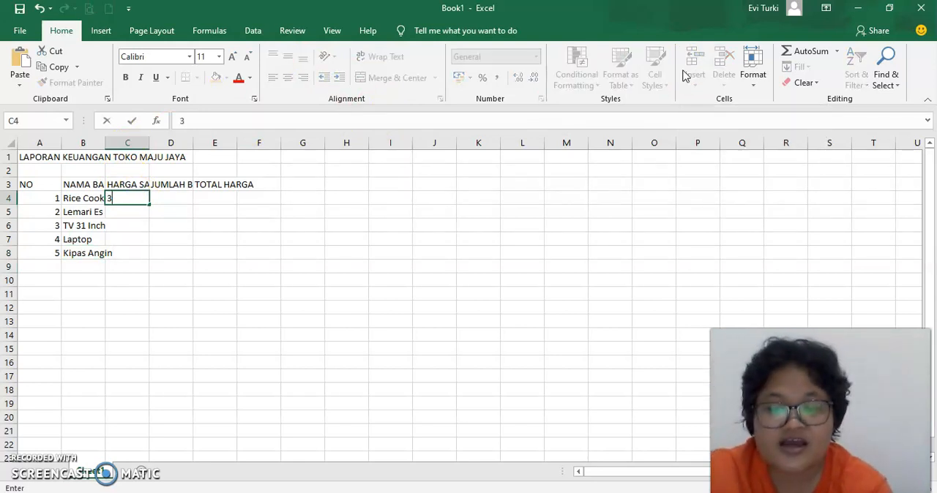
{"action": "type", "text": "50000"}
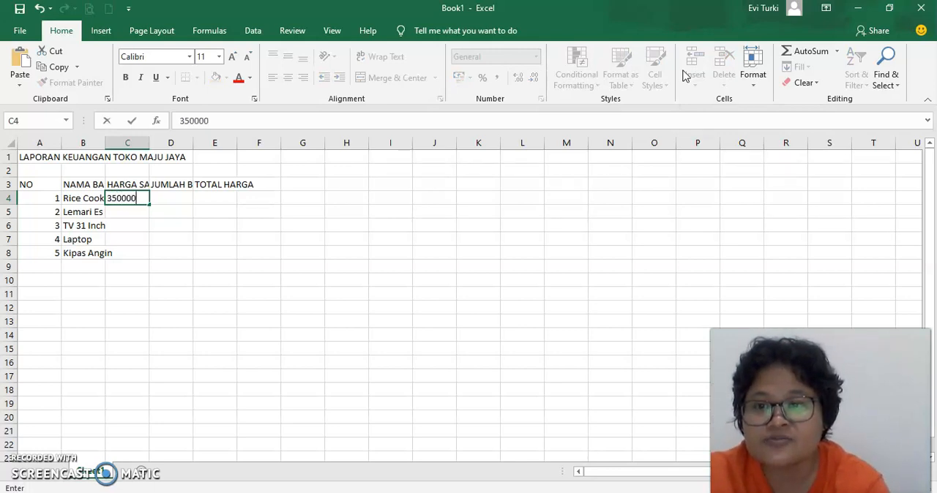
{"action": "key", "text": "Return"}
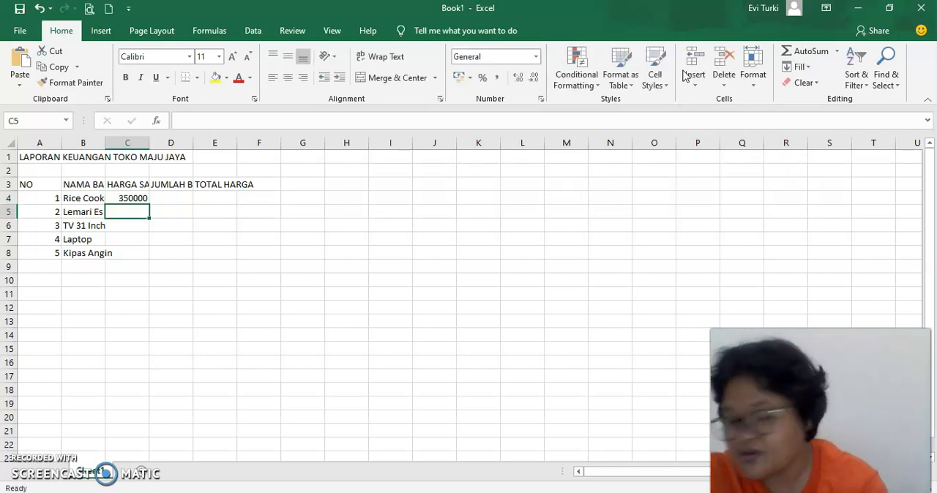
{"action": "type", "text": "2900000"}
{"action": "key", "text": "Return"}
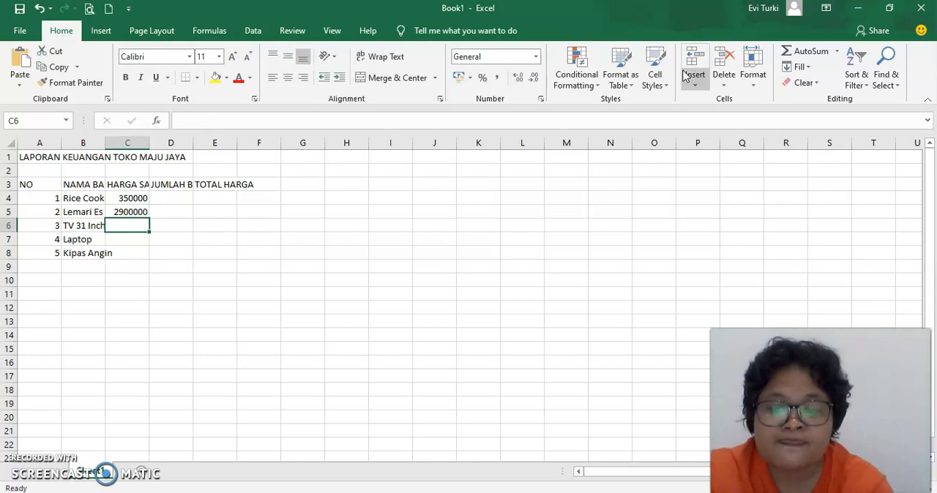
{"action": "type", "text": "2750000"}
{"action": "key", "text": "Return"}
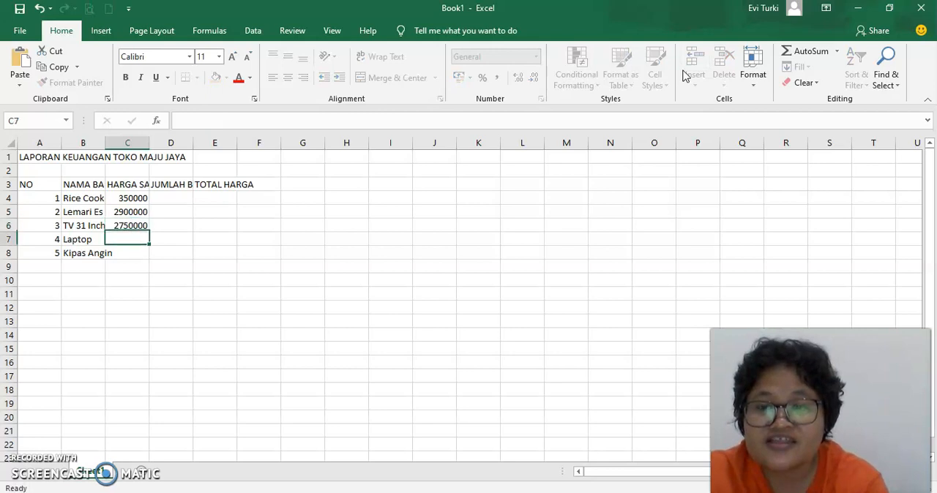
{"action": "left_click", "coordinate": [128, 201]}
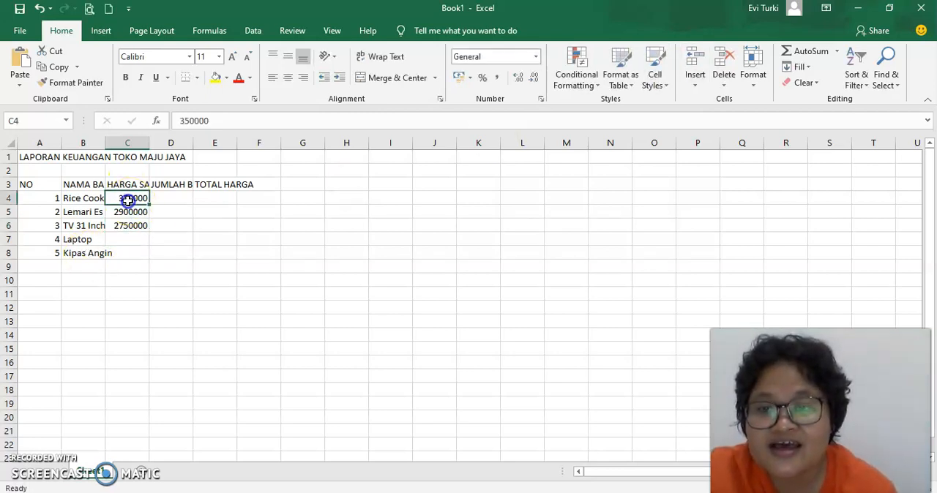
{"action": "left_click", "coordinate": [131, 237]}
{"action": "left_click", "coordinate": [131, 199]}
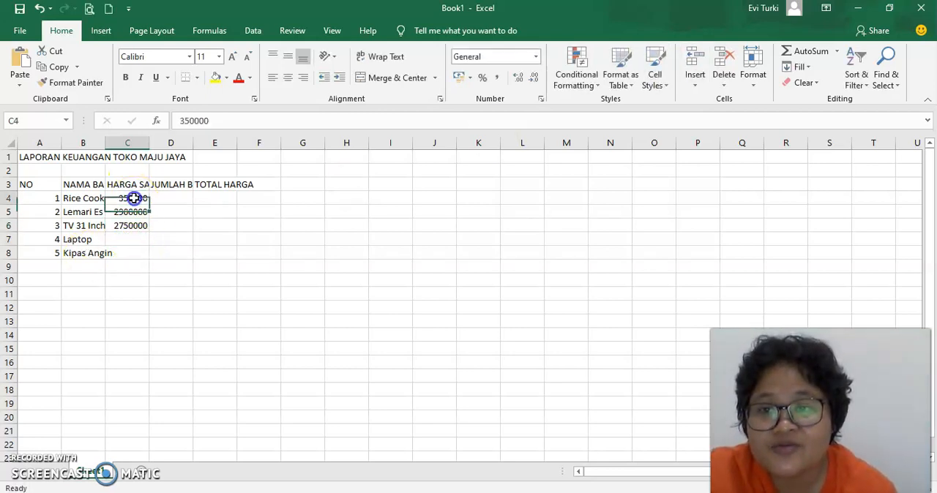
{"action": "double_click", "coordinate": [139, 199]}
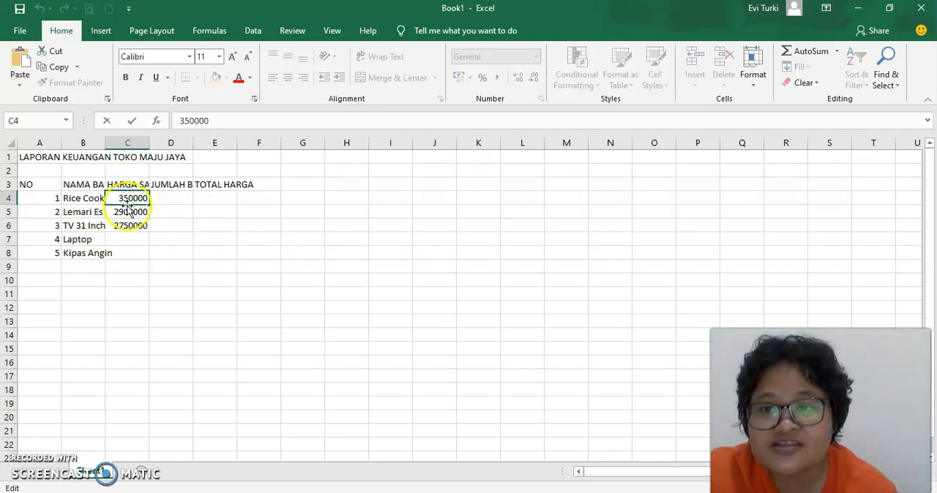
Step: Enter the last two unit prices under HARGA SATUAN: 5750000 for Laptop in C7 and 230000 for Kipas Angin in C8
{"action": "left_click", "coordinate": [141, 240]}
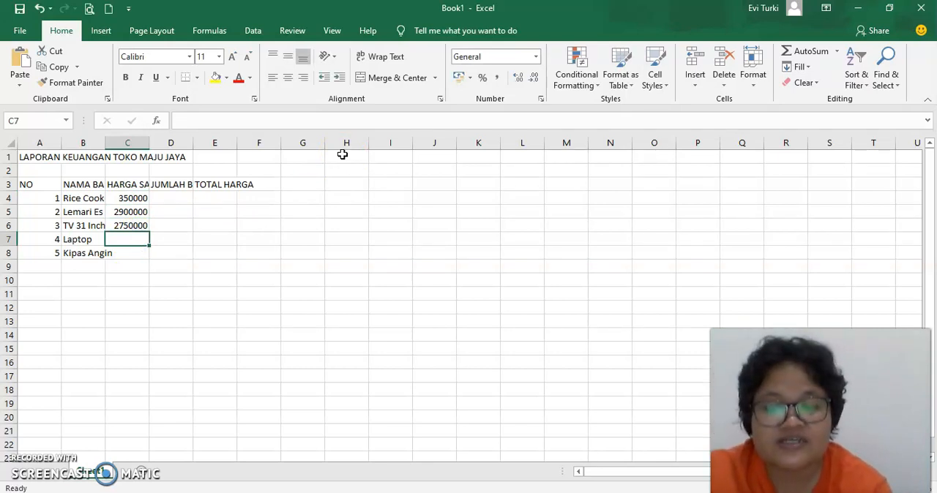
{"action": "type", "text": "575"}
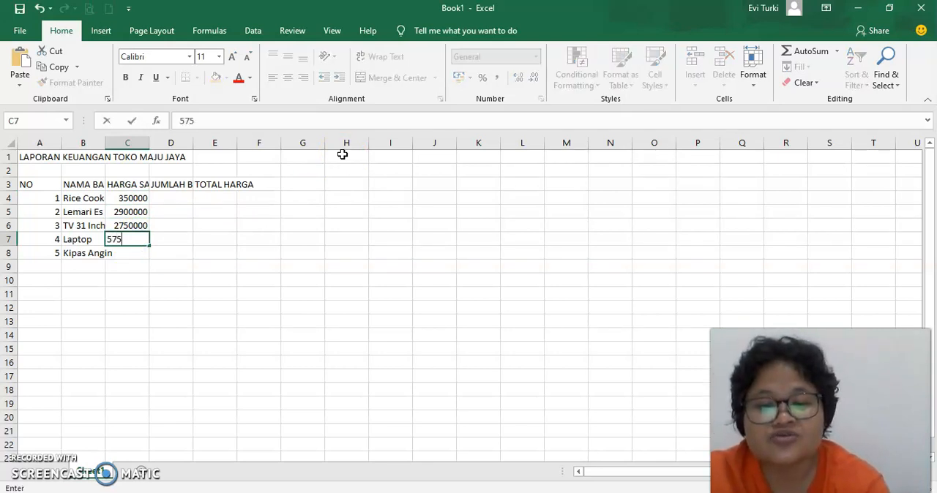
{"action": "type", "text": "0000"}
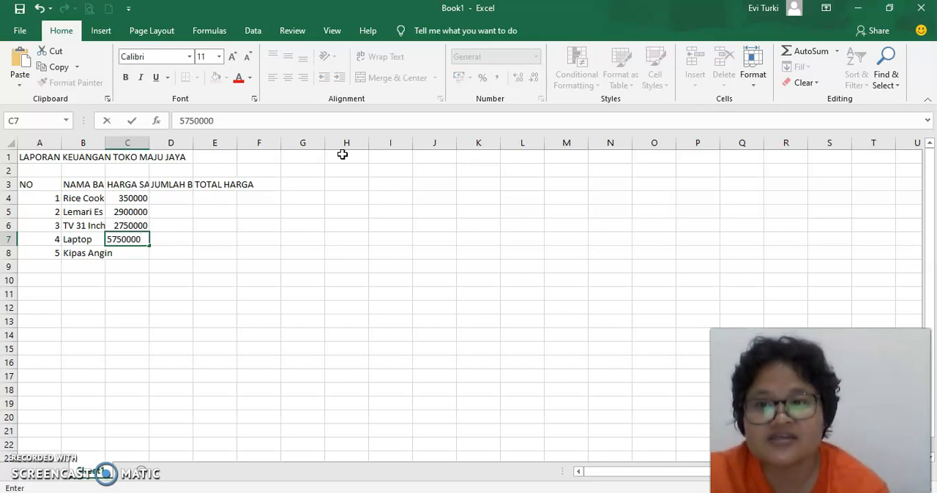
{"action": "key", "text": "Return"}
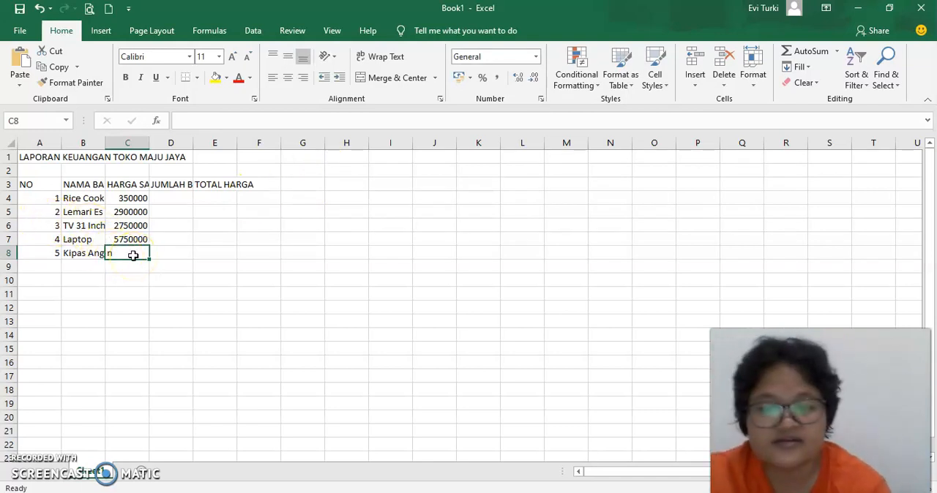
{"action": "type", "text": "230000"}
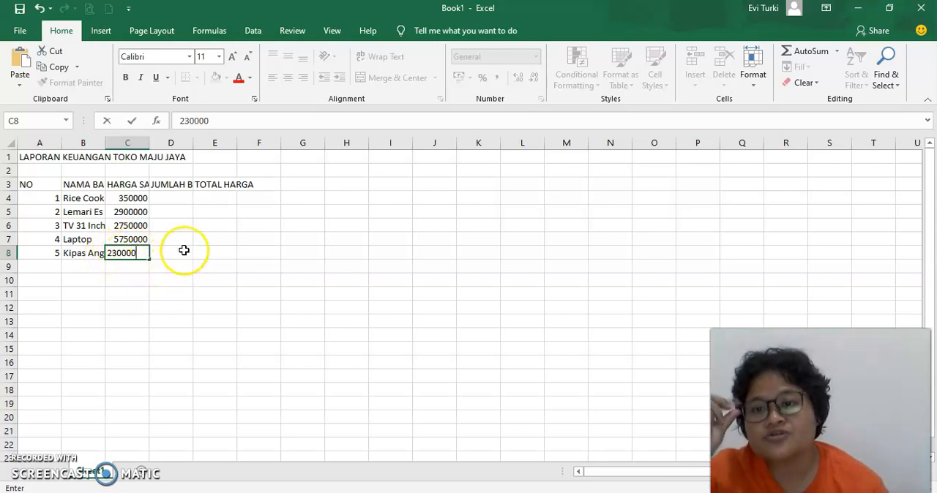
{"action": "key", "text": "Return"}
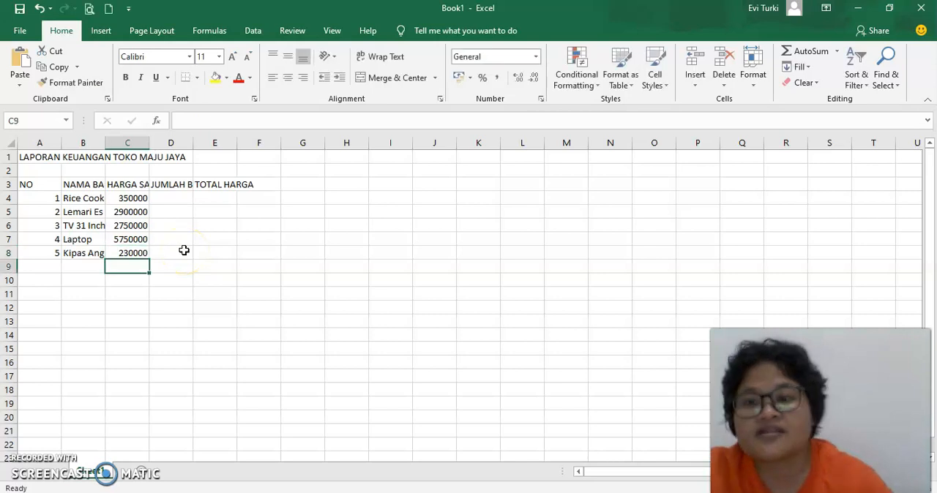
Step: Enter the quantities 9, 2, 4, 1 and 3 under JUMLAH BARANG in cells D4 to D8
{"action": "left_click", "coordinate": [183, 195]}
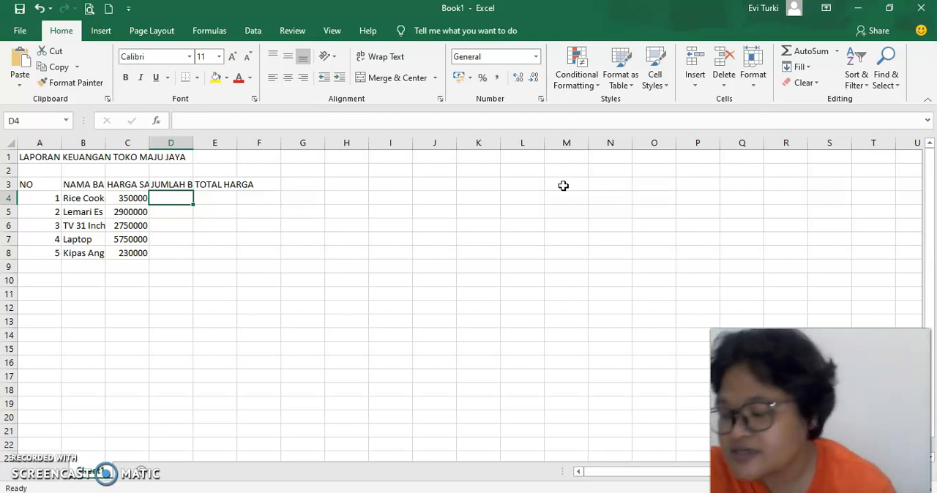
{"action": "type", "text": "9"}
{"action": "key", "text": "Return"}
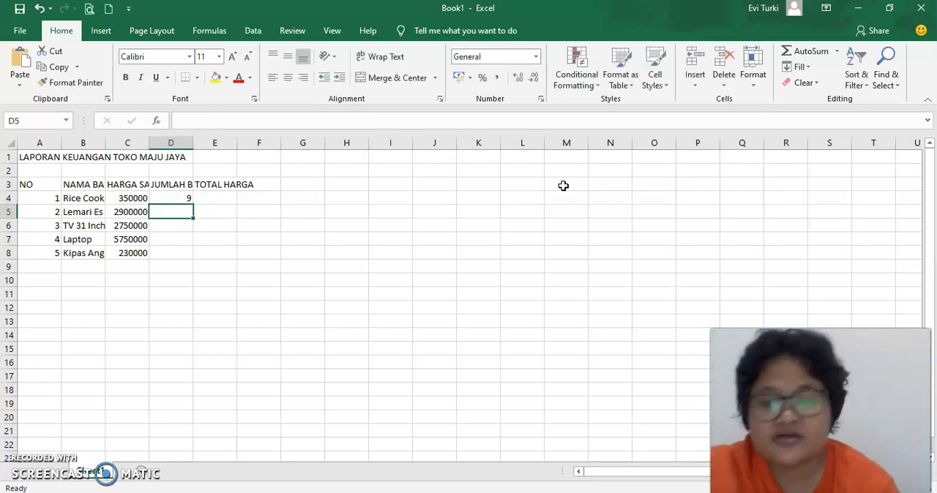
{"action": "type", "text": "2"}
{"action": "key", "text": "Return"}
{"action": "key", "text": "Return"}
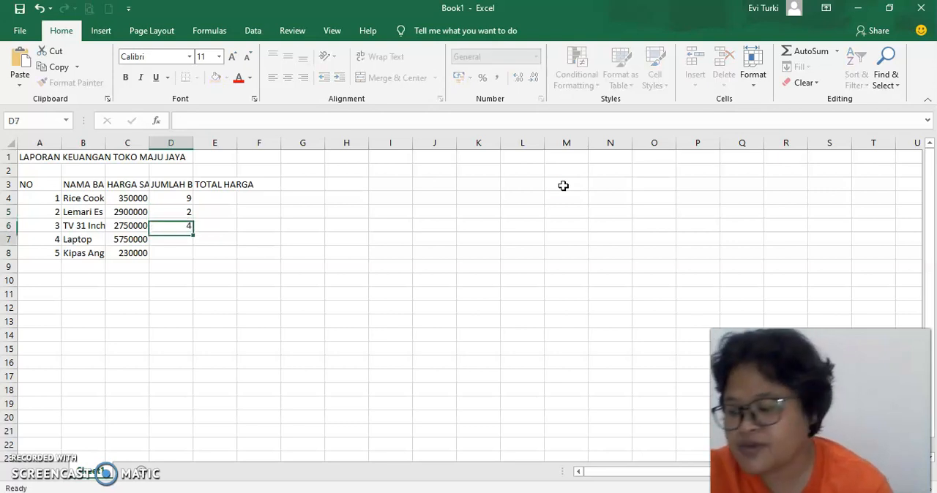
{"action": "type", "text": "1"}
{"action": "key", "text": "Return"}
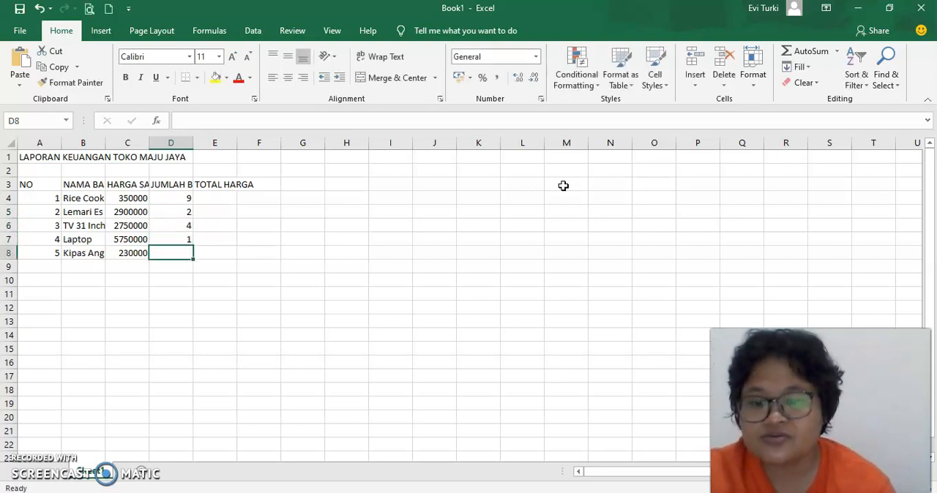
{"action": "type", "text": "3"}
{"action": "key", "text": "Return"}
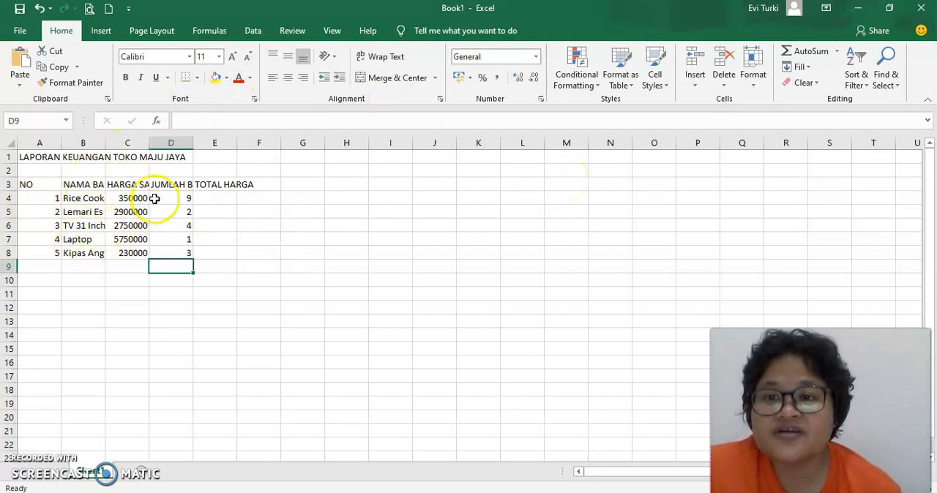
Step: Centre the NO header and its numbers in A3:A8 both horizontally and vertically
{"action": "left_click", "coordinate": [42, 185]}
{"action": "left_click_drag", "start_coordinate": [42, 185], "coordinate": [42, 254]}
{"action": "left_click", "coordinate": [291, 77]}
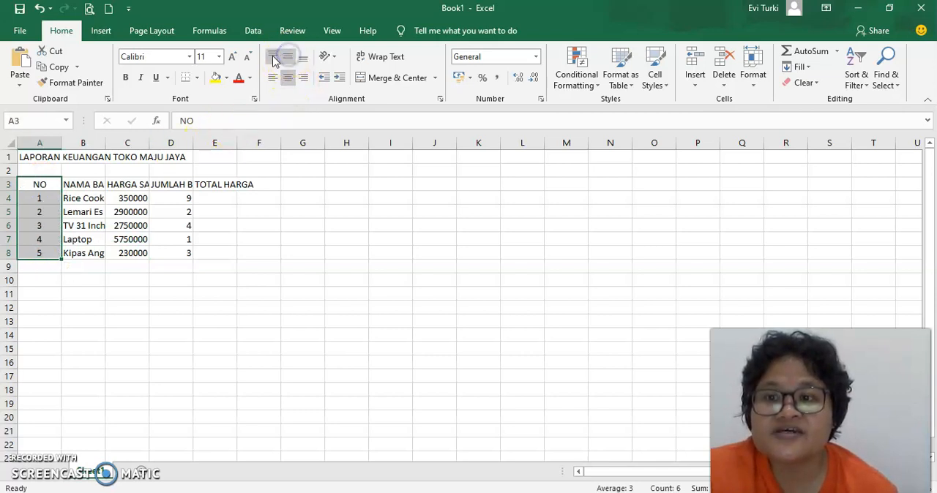
Step: Widen columns B and C to just fit the NAMA BARANG and HARGA SATUAN headers, and narrow column A around the item numbers
{"action": "left_click", "coordinate": [72, 185]}
{"action": "left_click_drag", "start_coordinate": [108, 143], "coordinate": [182, 142]}
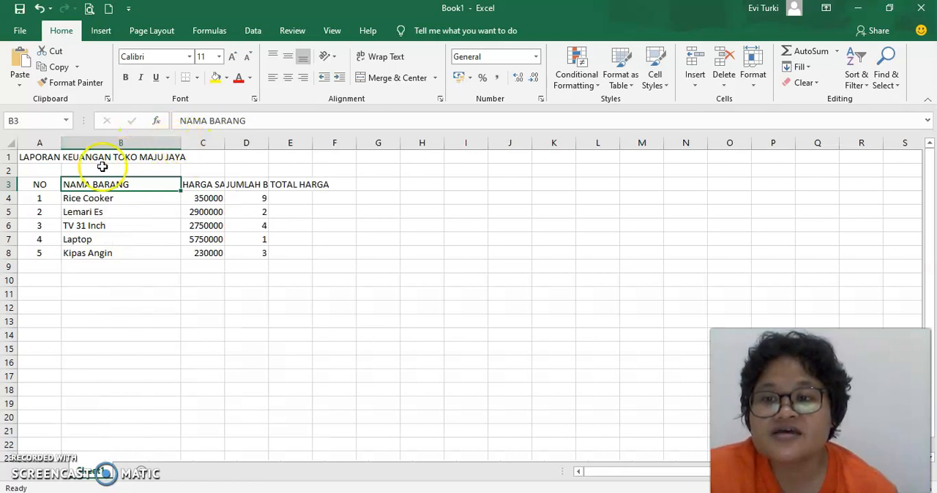
{"action": "left_click_drag", "start_coordinate": [226, 142], "coordinate": [254, 144]}
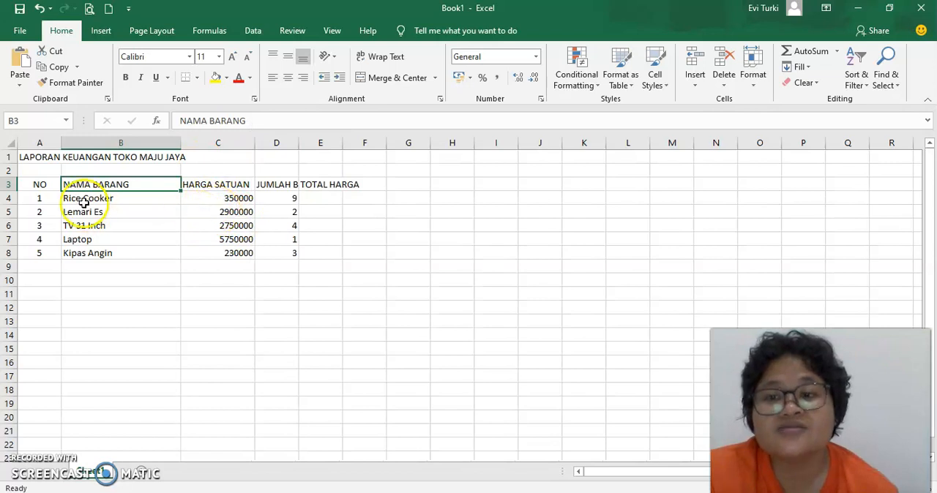
{"action": "left_click_drag", "start_coordinate": [178, 142], "coordinate": [132, 151]}
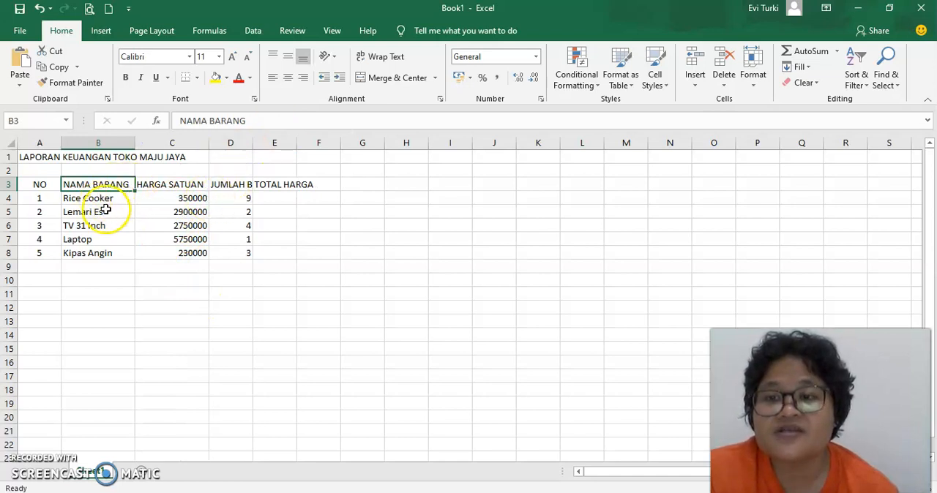
{"action": "left_click_drag", "start_coordinate": [62, 142], "coordinate": [41, 149]}
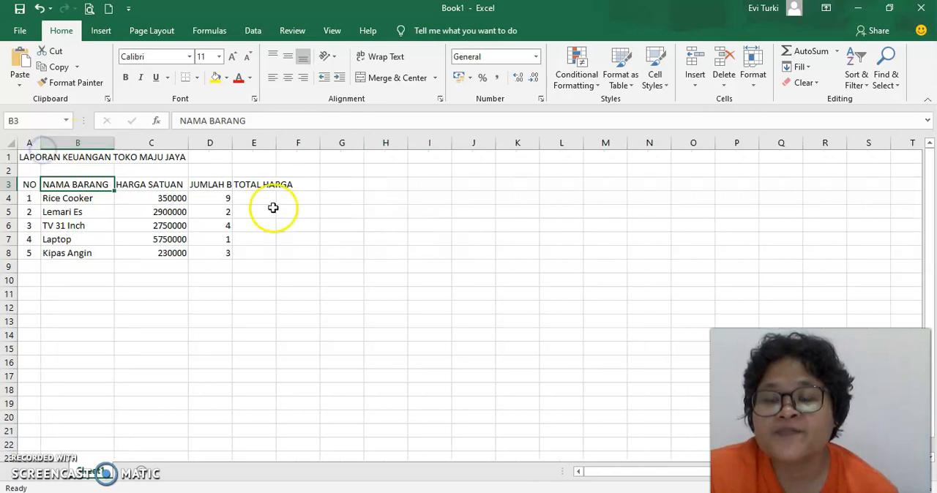
Step: Narrow column D slightly and wrap the JUMLAH BARANG header in D3 onto two lines
{"action": "left_click", "coordinate": [218, 185]}
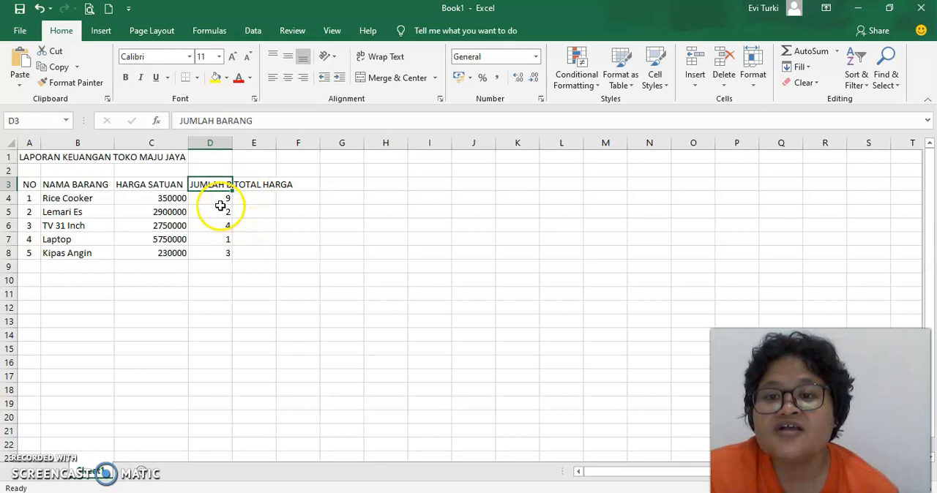
{"action": "left_click", "coordinate": [220, 201]}
{"action": "mouse_move", "coordinate": [231, 142]}
{"action": "left_mouse_down"}
{"action": "mouse_move", "coordinate": [215, 145]}
{"action": "mouse_move", "coordinate": [276, 150]}
{"action": "mouse_move", "coordinate": [230, 147]}
{"action": "left_mouse_up"}
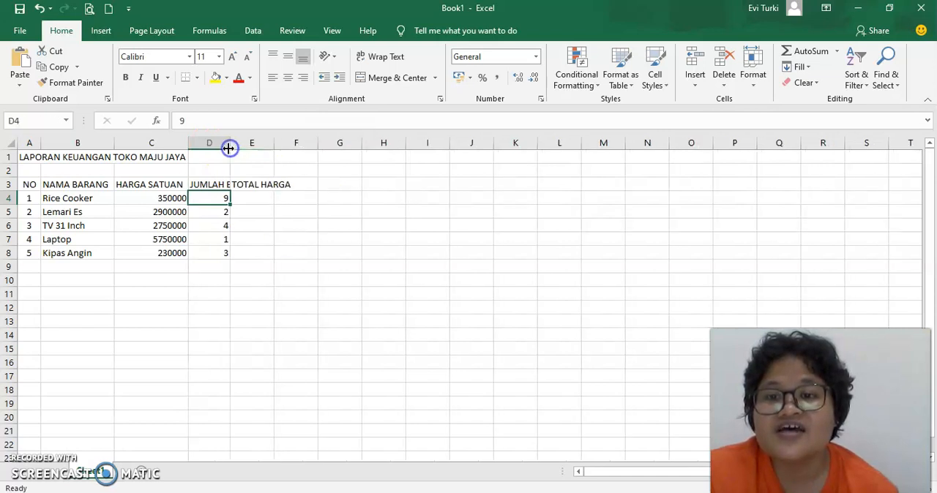
{"action": "left_click", "coordinate": [207, 184]}
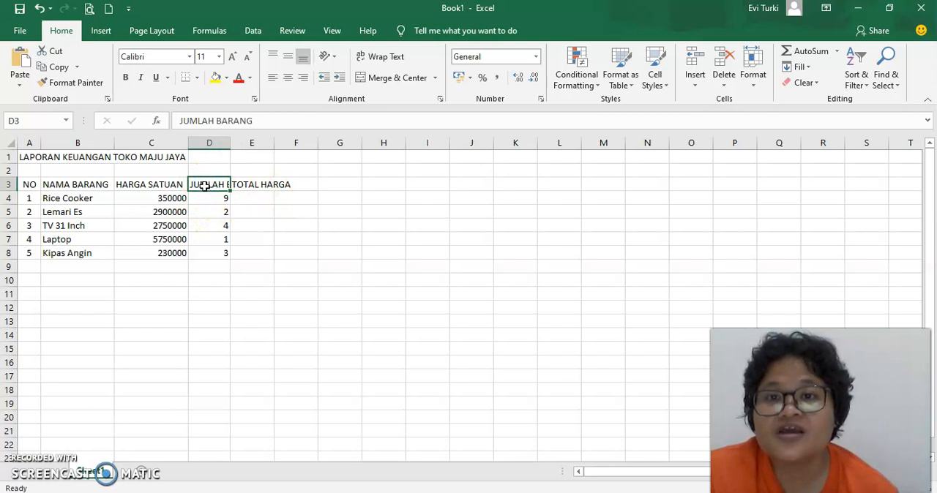
{"action": "left_click", "coordinate": [388, 59]}
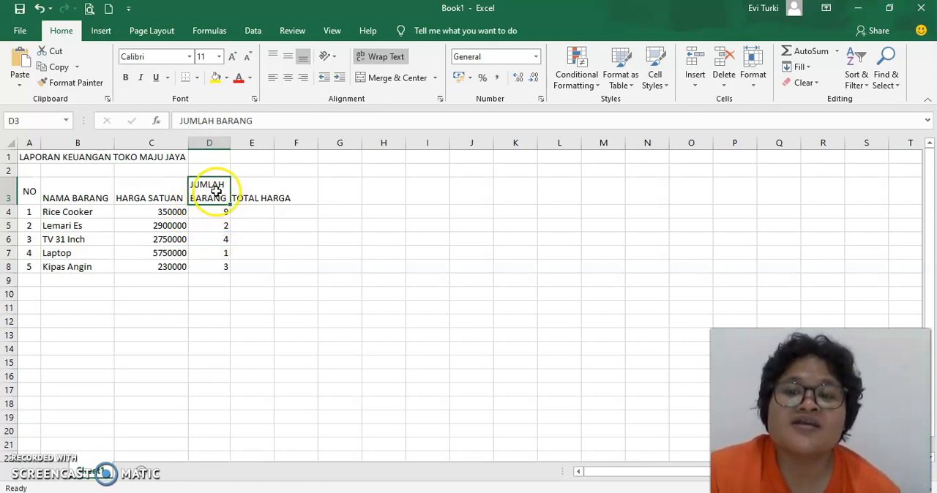
Step: Centre the JUMLAH BARANG header and its quantities in D3:D8 both horizontally and vertically
{"action": "left_click_drag", "start_coordinate": [211, 189], "coordinate": [221, 268]}
{"action": "left_click", "coordinate": [288, 79]}
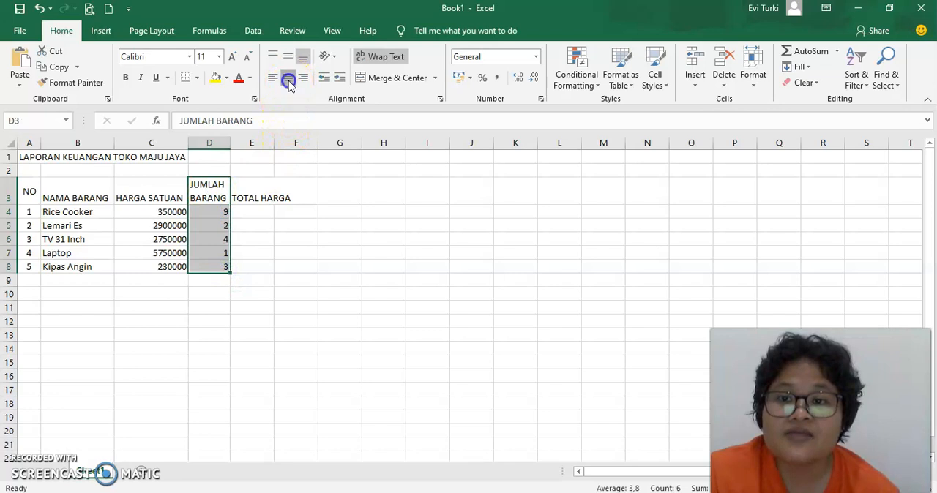
{"action": "left_click", "coordinate": [290, 57]}
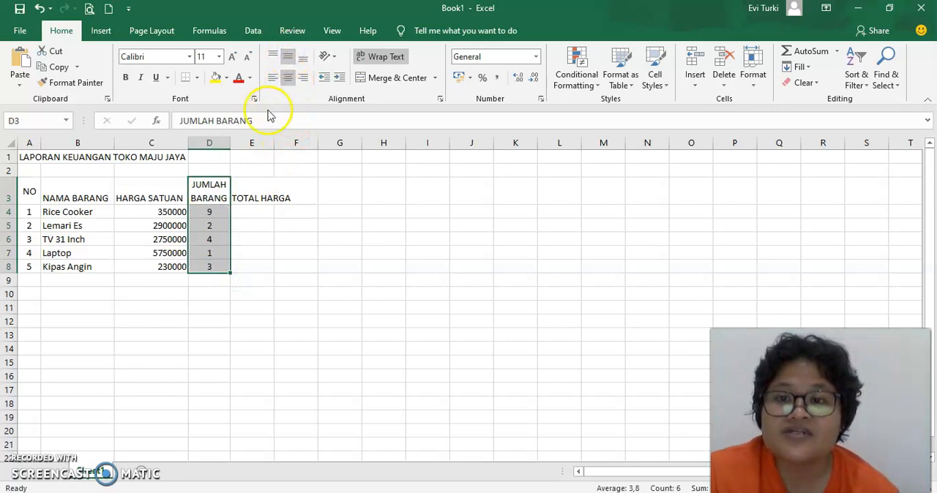
Step: Centre the NO, NAMA BARANG and HARGA SATUAN headers in A3:C3 vertically and turn on text wrapping for them
{"action": "left_click_drag", "start_coordinate": [25, 192], "coordinate": [184, 195]}
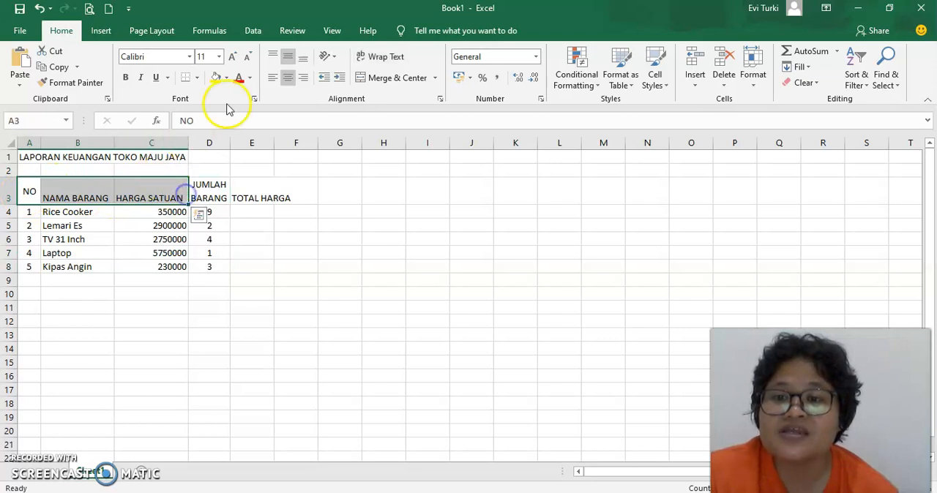
{"action": "left_click", "coordinate": [290, 55]}
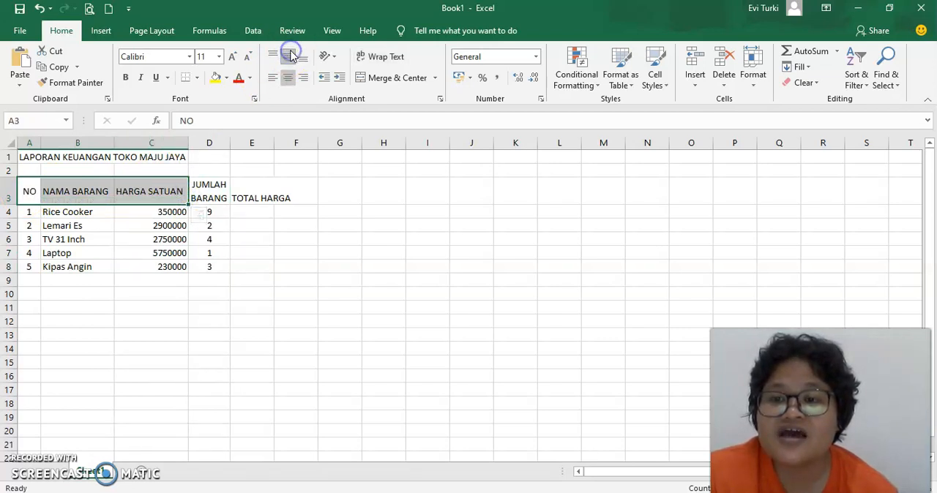
{"action": "left_click", "coordinate": [383, 57]}
{"action": "left_click", "coordinate": [258, 252]}
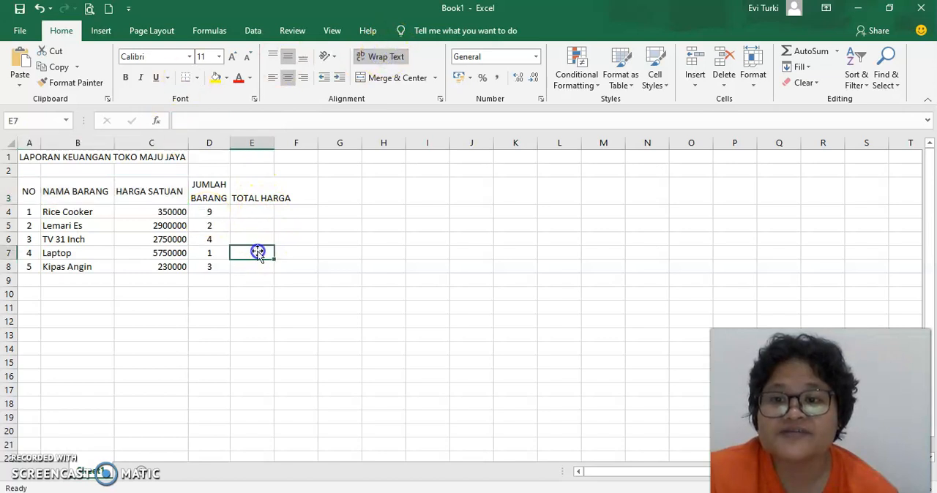
Step: Widen column E to about twice its width, then wrap the TOTAL HARGA header in E3 and centre it both ways
{"action": "left_click", "coordinate": [257, 189]}
{"action": "left_click_drag", "start_coordinate": [274, 143], "coordinate": [319, 153]}
{"action": "left_click", "coordinate": [376, 57]}
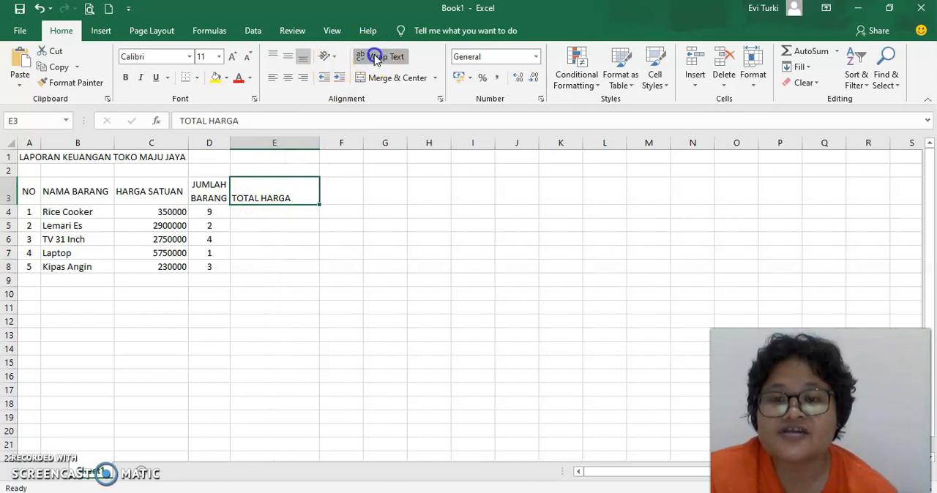
{"action": "left_click", "coordinate": [288, 57]}
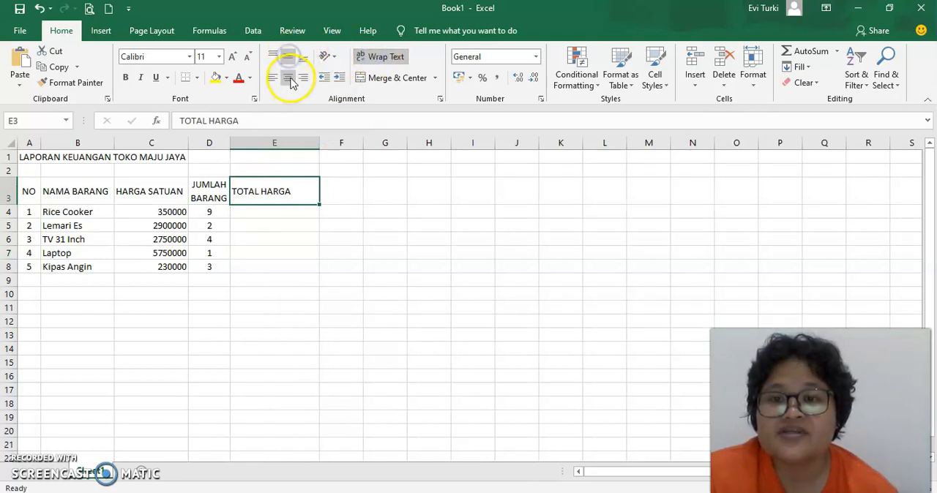
{"action": "left_click", "coordinate": [289, 266]}
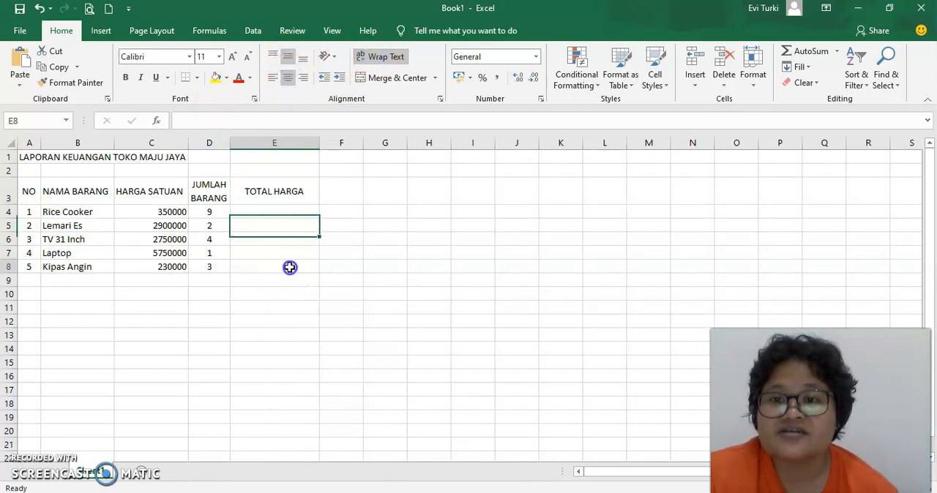
Step: Apply all borders to the table in A3:E8
{"action": "mouse_move", "coordinate": [28, 190]}
{"action": "left_mouse_down"}
{"action": "mouse_move", "coordinate": [308, 244]}
{"action": "mouse_move", "coordinate": [308, 266]}
{"action": "left_mouse_up"}
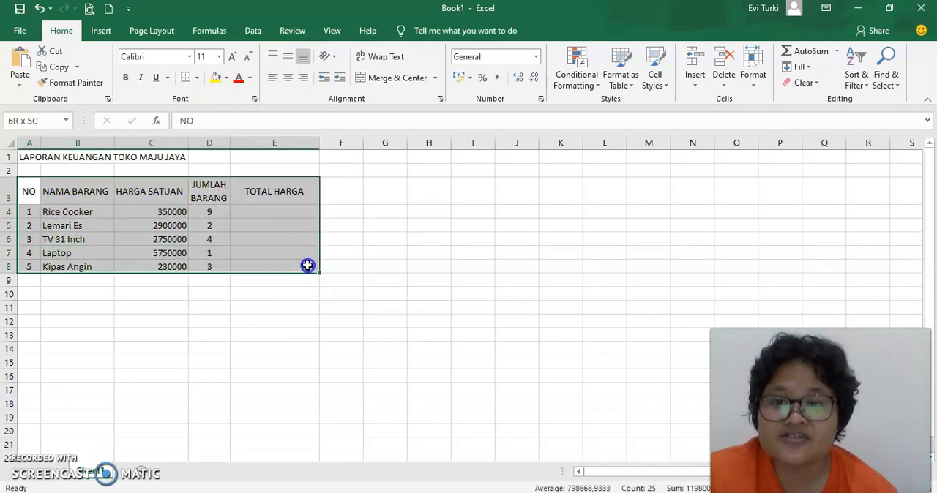
{"action": "left_click", "coordinate": [196, 78]}
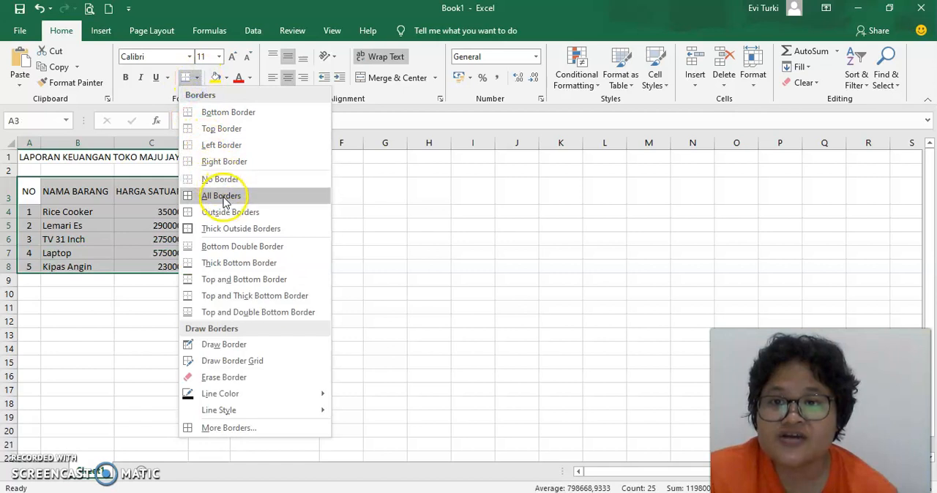
{"action": "left_click", "coordinate": [212, 192]}
{"action": "left_click", "coordinate": [260, 334]}
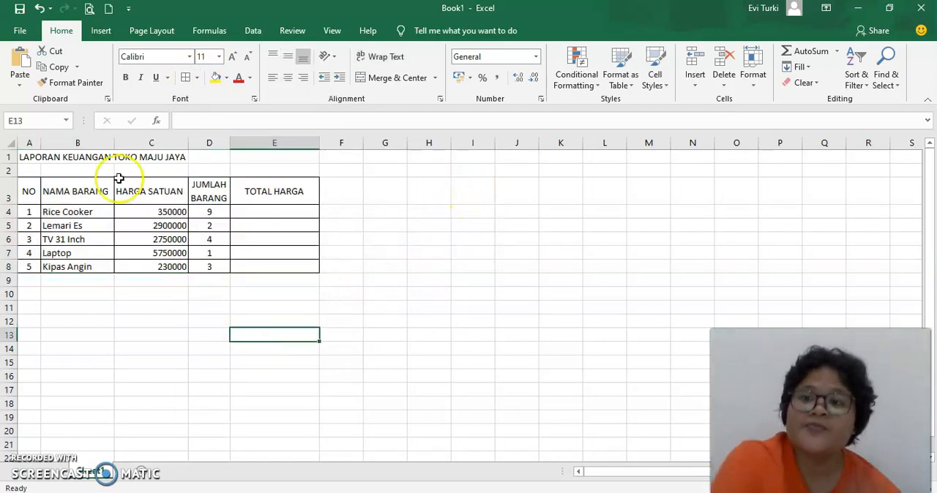
Step: Merge and centre the title LAPORAN KEUANGAN TOKO MAJU JAYA across A1:E1
{"action": "left_click_drag", "start_coordinate": [22, 159], "coordinate": [291, 157]}
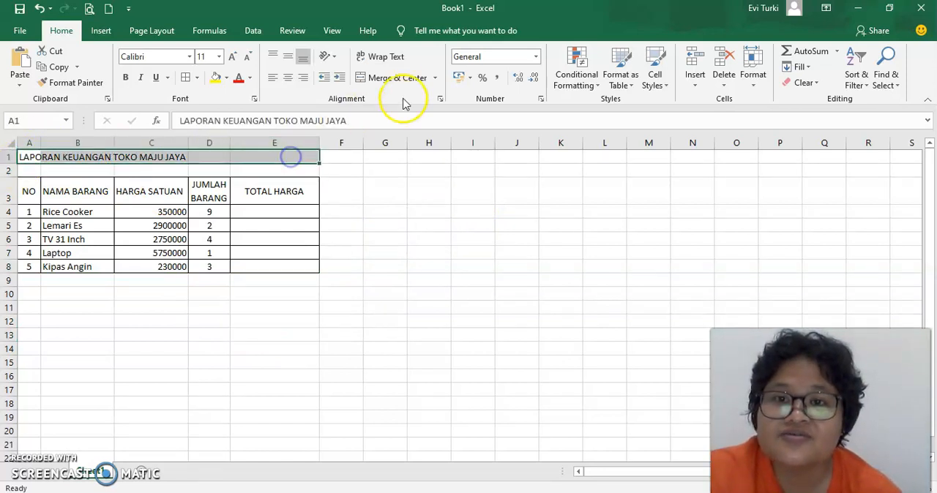
{"action": "left_click", "coordinate": [405, 79]}
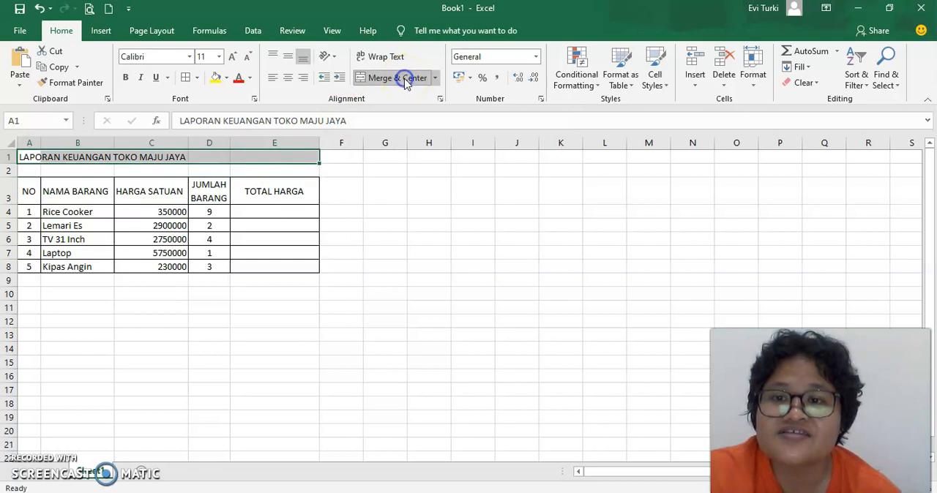
{"action": "left_click", "coordinate": [248, 323]}
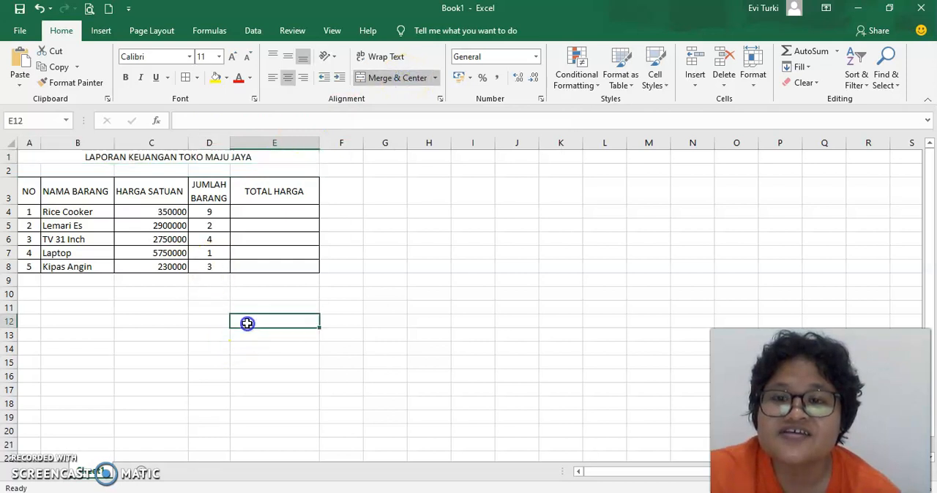
{"action": "left_click", "coordinate": [31, 159]}
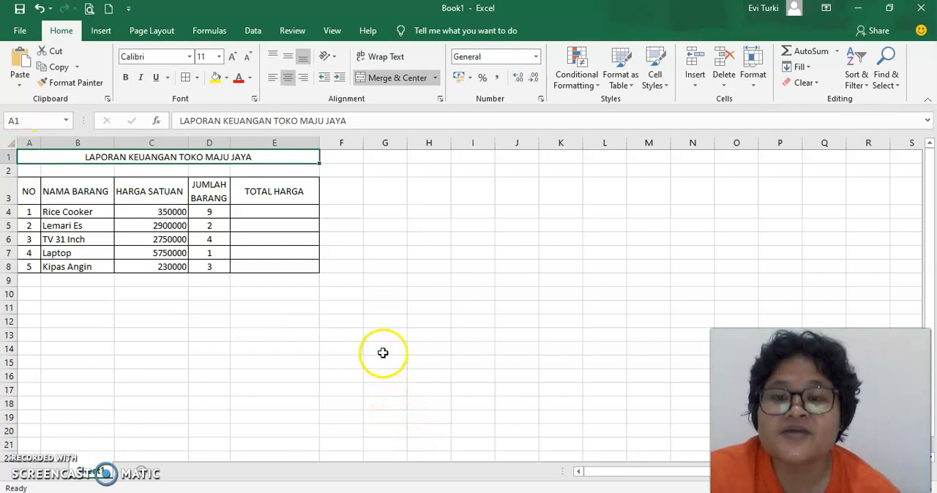
{"action": "left_click", "coordinate": [192, 327]}
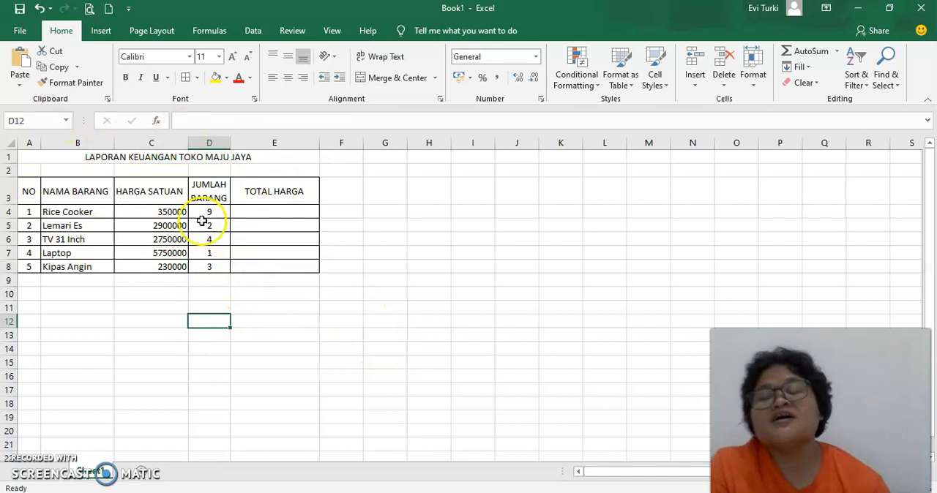
Step: Format the unit prices in C4:C8 as Accounting with the Rp symbol and 0 decimal places
{"action": "left_click", "coordinate": [139, 212]}
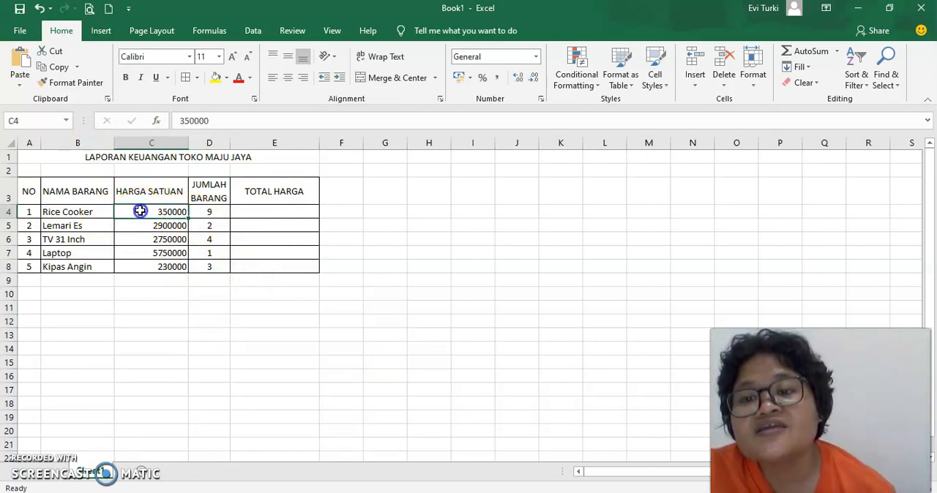
{"action": "left_click_drag", "start_coordinate": [140, 215], "coordinate": [142, 264]}
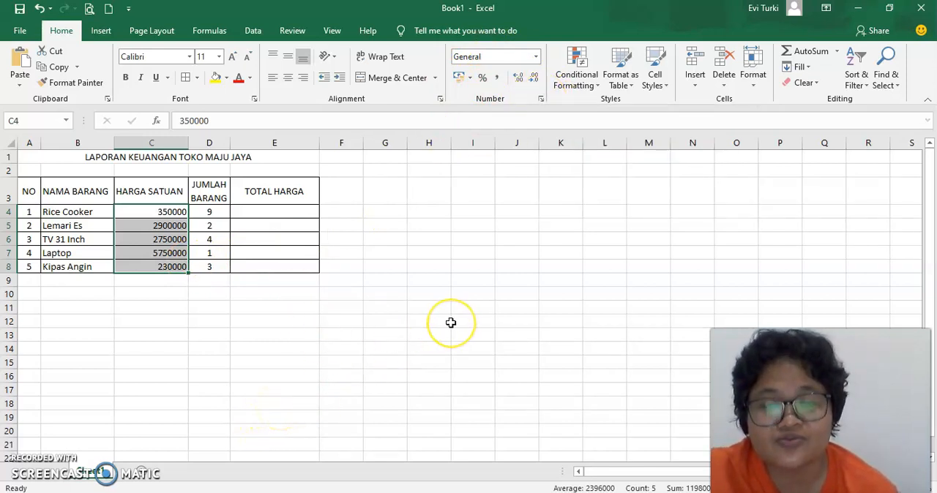
{"action": "key", "text": "ctrl+1"}
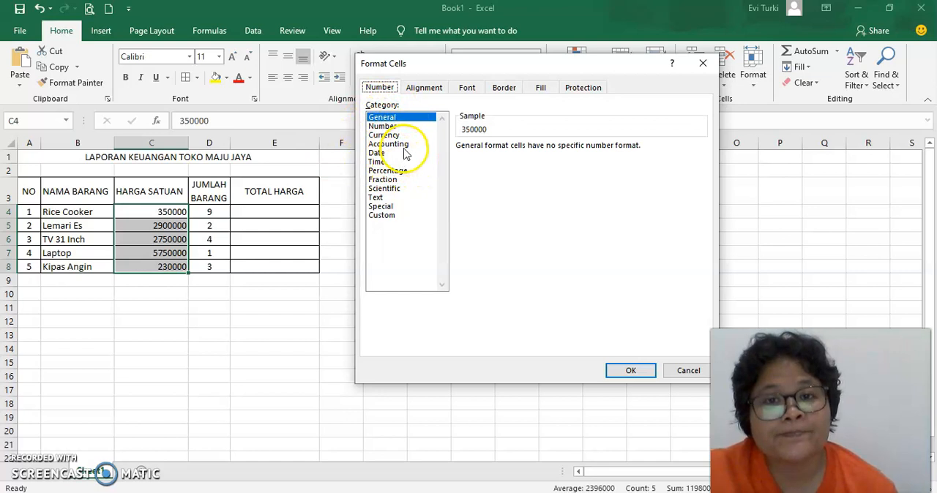
{"action": "left_click", "coordinate": [384, 136]}
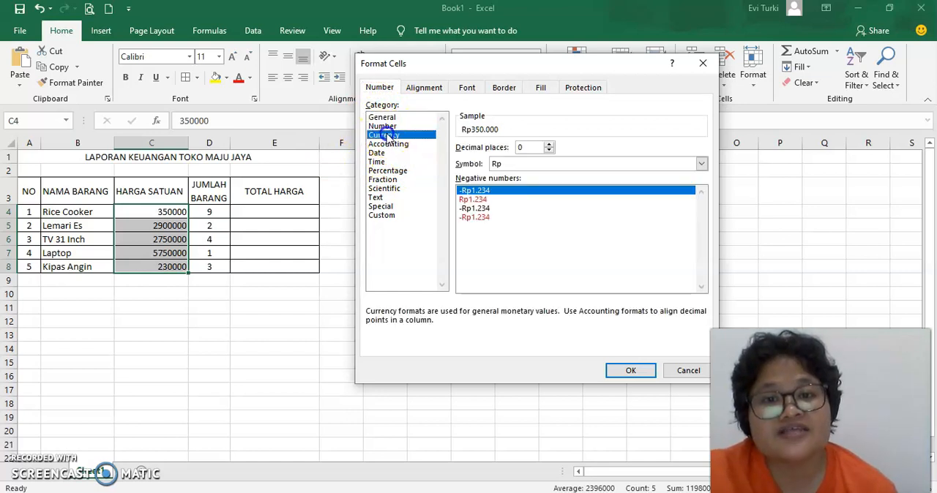
{"action": "left_click", "coordinate": [391, 145]}
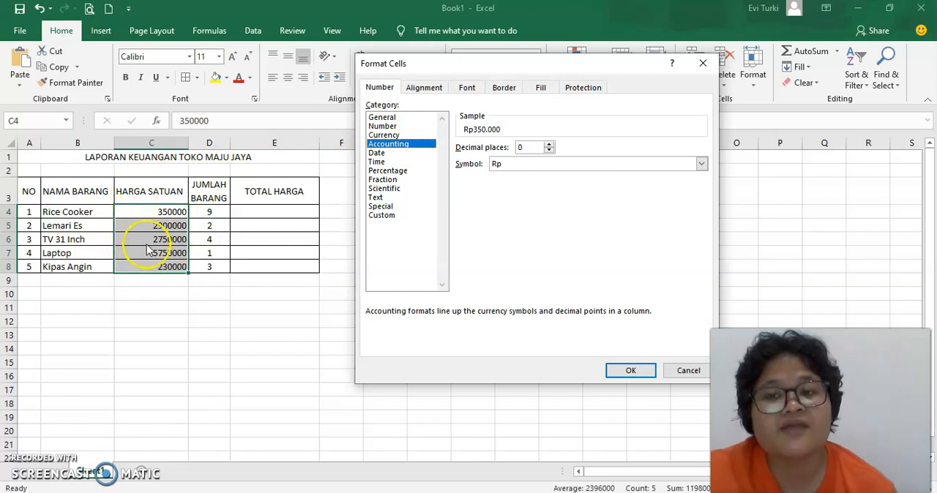
{"action": "left_click", "coordinate": [391, 136]}
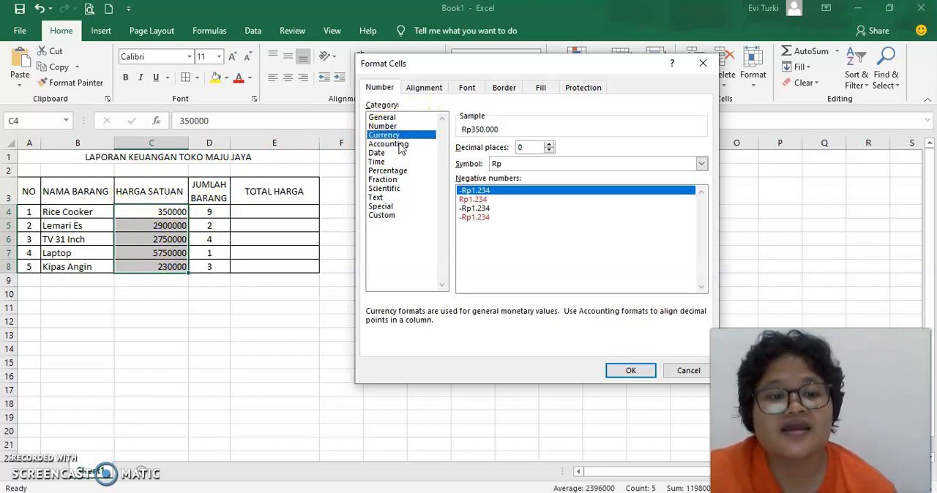
{"action": "left_click", "coordinate": [400, 145]}
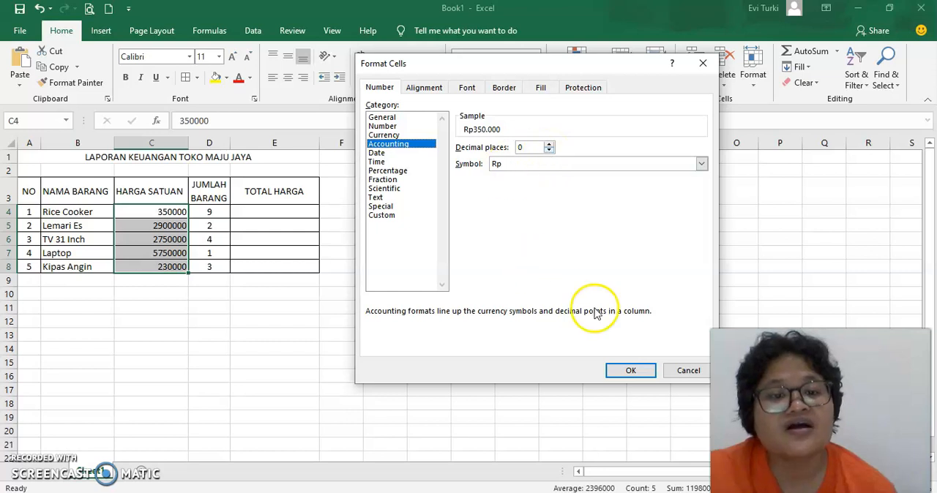
{"action": "left_click", "coordinate": [650, 370]}
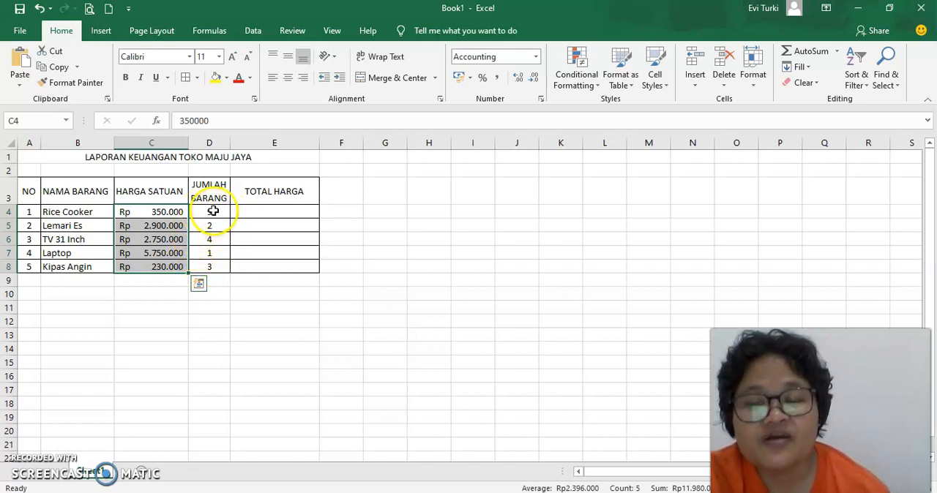
Step: Start a custom number format for the quantities in D4:D8, replacing the General code with # *unit*
{"action": "left_click_drag", "start_coordinate": [212, 210], "coordinate": [213, 265]}
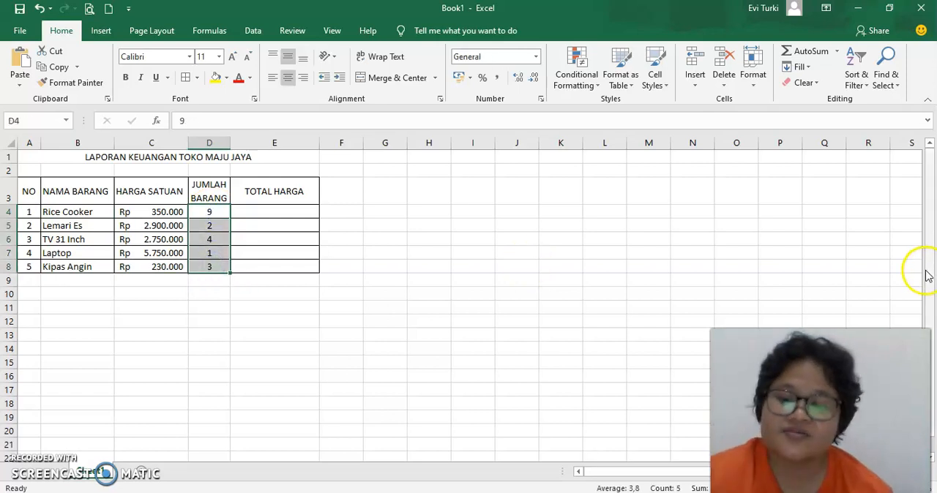
{"action": "key", "text": "ctrl+1"}
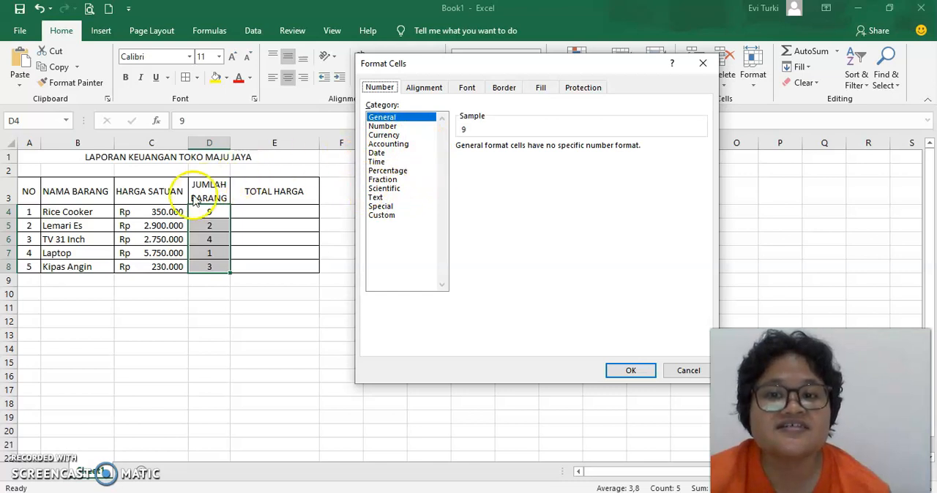
{"action": "left_click", "coordinate": [382, 208]}
{"action": "left_click", "coordinate": [386, 216]}
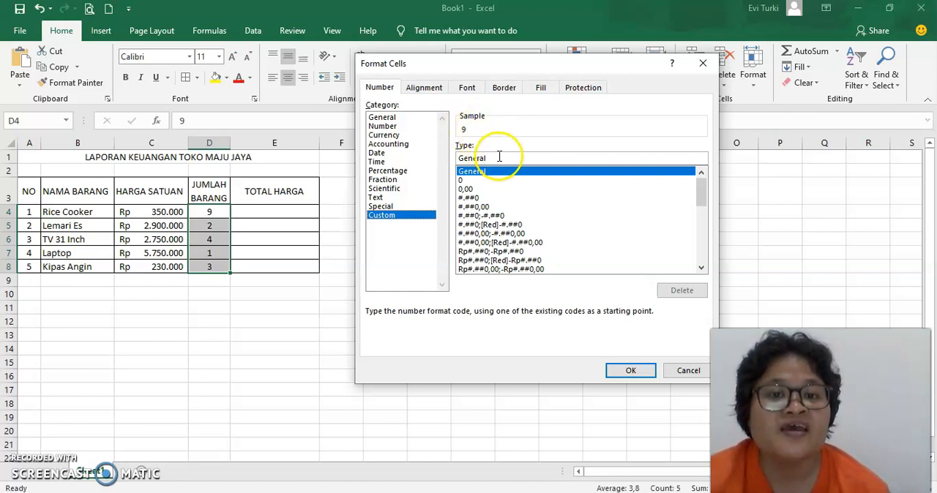
{"action": "left_click_drag", "start_coordinate": [499, 157], "coordinate": [429, 155]}
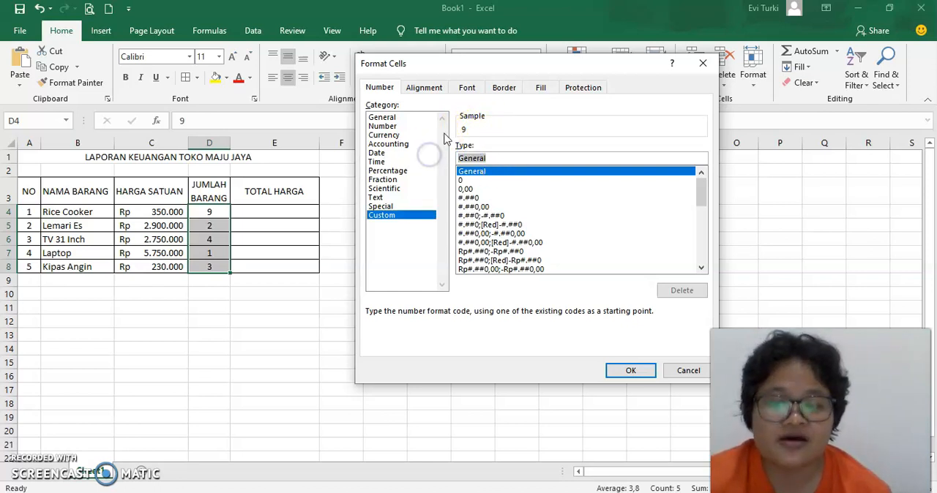
{"action": "key", "text": "BackSpace"}
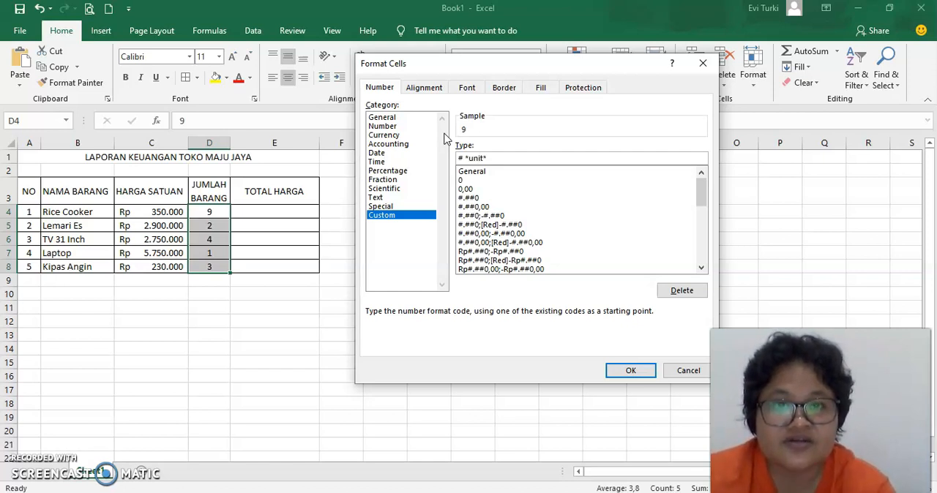
Step: Try the @ placeholder in place of # in the custom format code, and restore the #
{"action": "left_click", "coordinate": [462, 159]}
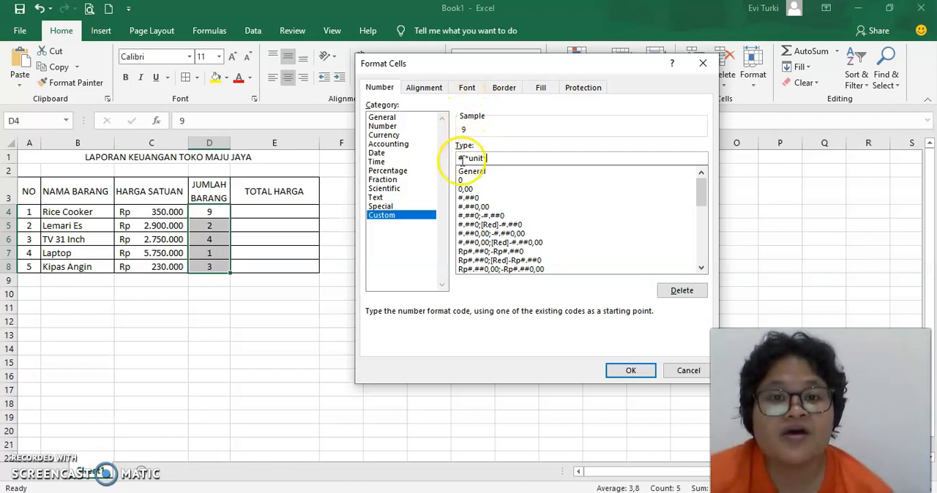
{"action": "left_click_drag", "start_coordinate": [465, 160], "coordinate": [440, 151]}
{"action": "type", "text": "@"}
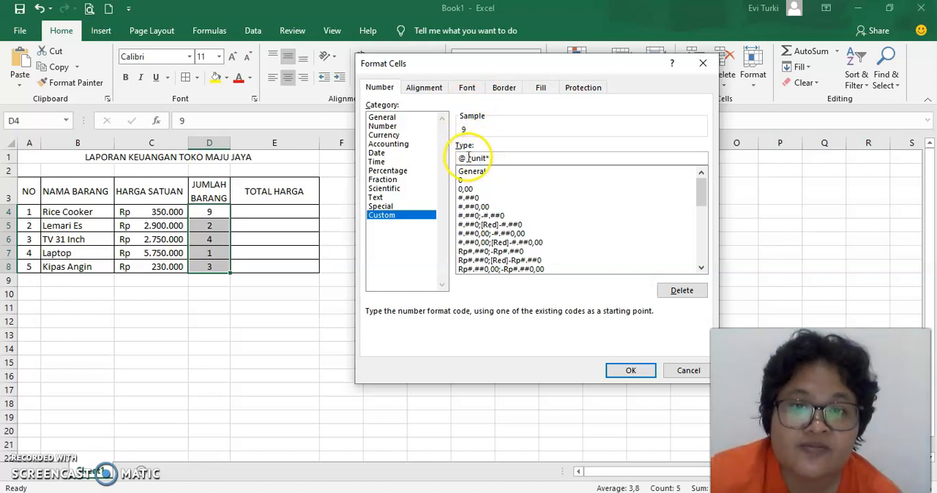
{"action": "scroll", "coordinate": [498, 205], "scroll_direction": "down", "scroll_amount": 2}
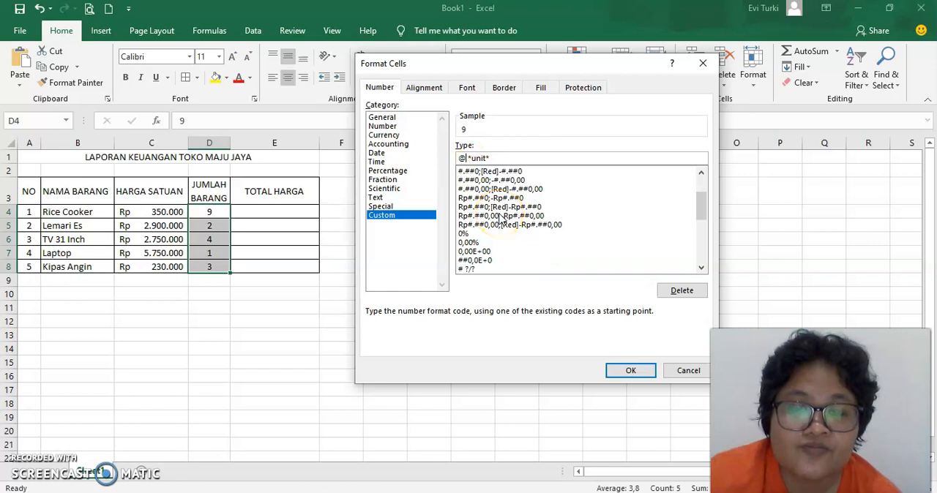
{"action": "scroll", "coordinate": [501, 219], "scroll_direction": "up", "scroll_amount": 2}
{"action": "left_click_drag", "start_coordinate": [463, 160], "coordinate": [452, 158]}
{"action": "type", "text": "#"}
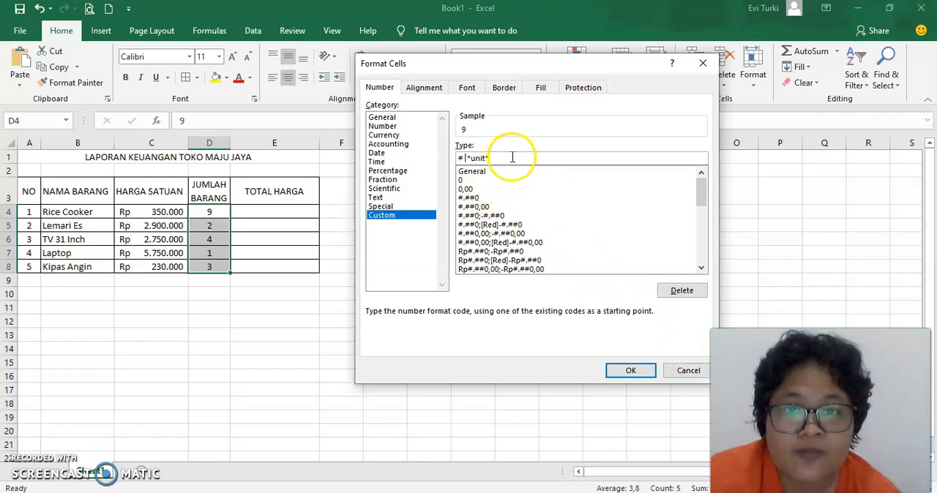
Step: Finish the custom number format for the quantities in D4:D8 as # "unit" and apply it
{"action": "mouse_move", "coordinate": [512, 157]}
{"action": "left_mouse_down"}
{"action": "mouse_move", "coordinate": [579, 156]}
{"action": "mouse_move", "coordinate": [392, 156]}
{"action": "left_mouse_up"}
{"action": "type", "text": "@"}
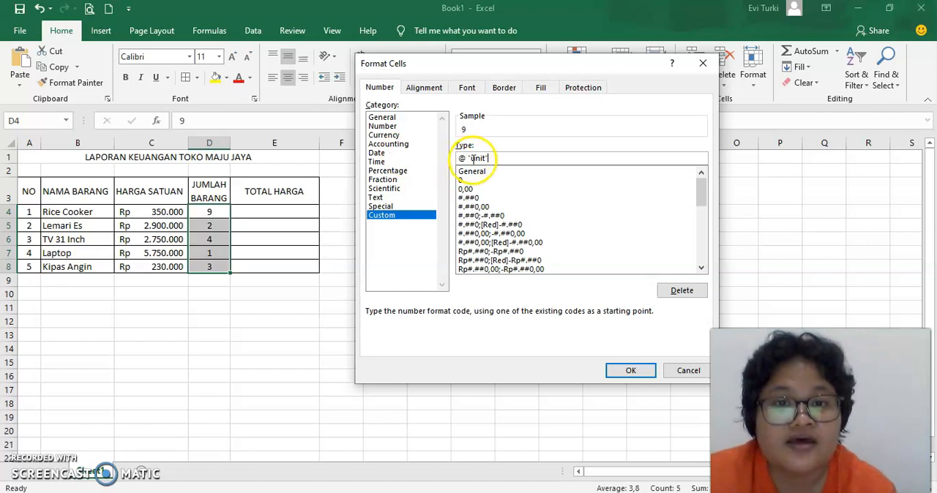
{"action": "type", "text": "#"}
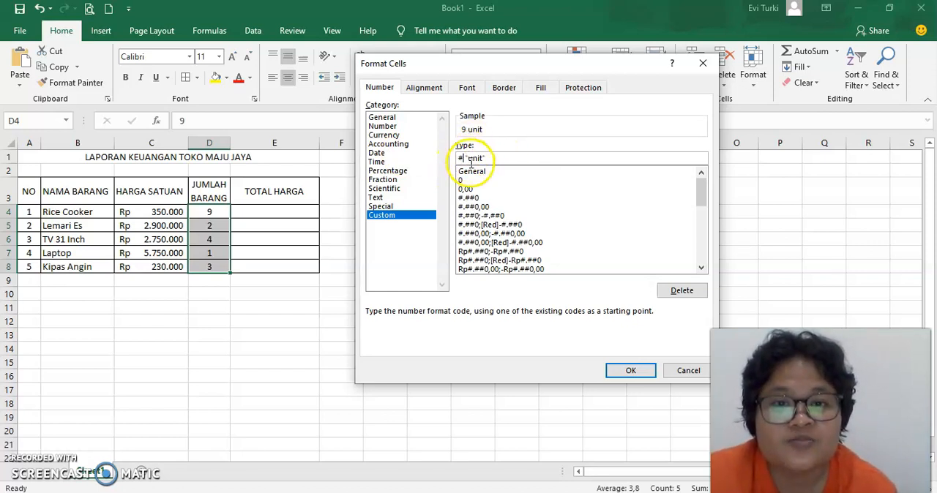
{"action": "left_click_drag", "start_coordinate": [485, 158], "coordinate": [448, 159]}
{"action": "type", "text": "#"}
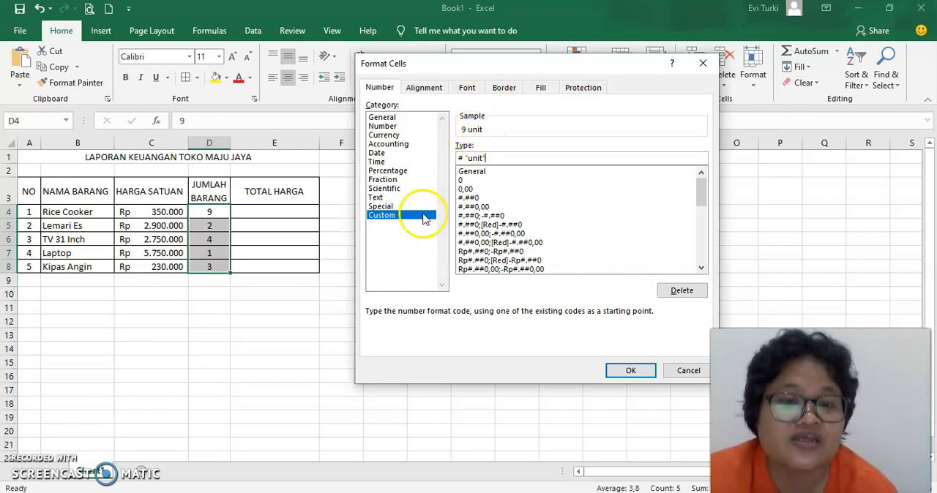
{"action": "left_click", "coordinate": [631, 371]}
{"action": "left_click_drag", "start_coordinate": [266, 388], "coordinate": [263, 374]}
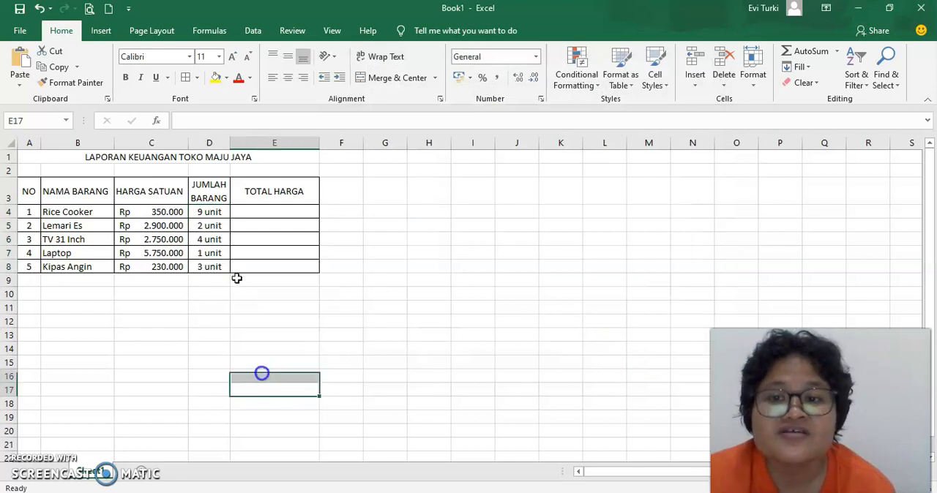
{"action": "left_click", "coordinate": [212, 212]}
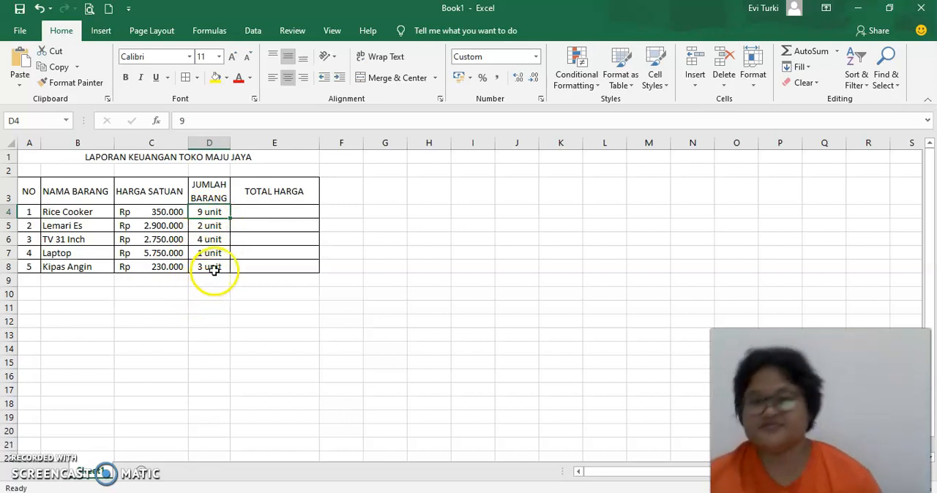
Step: Calculate the Rice Cooker total price in E4 with the formula +C4*D4 and fill it down to E8
{"action": "left_click", "coordinate": [279, 212]}
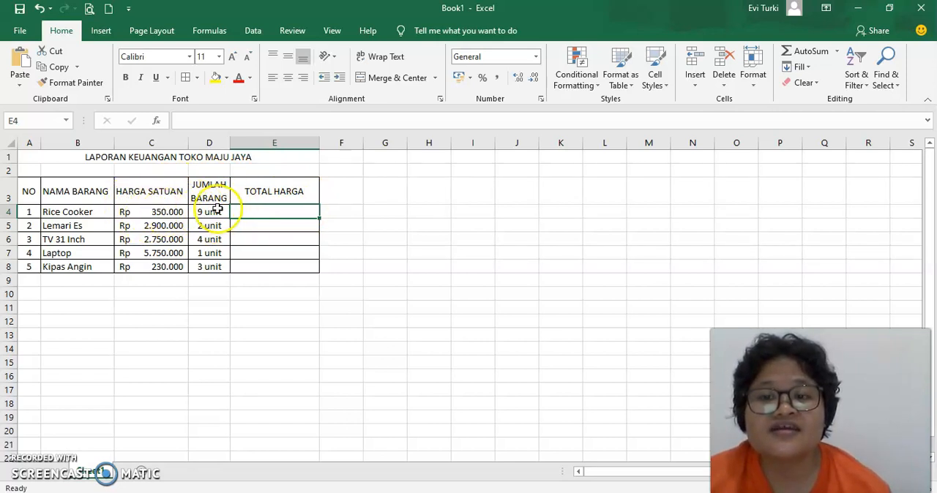
{"action": "left_click", "coordinate": [261, 210]}
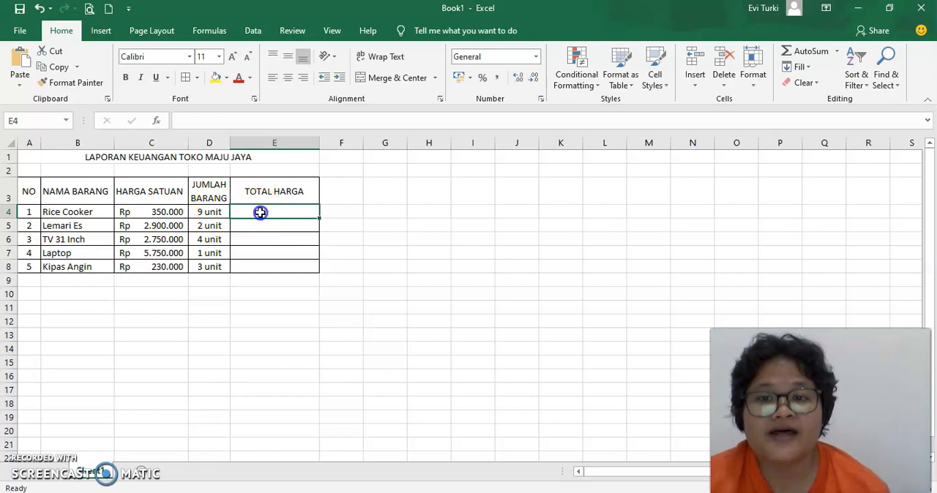
{"action": "type", "text": "="}
{"action": "left_click", "coordinate": [273, 208]}
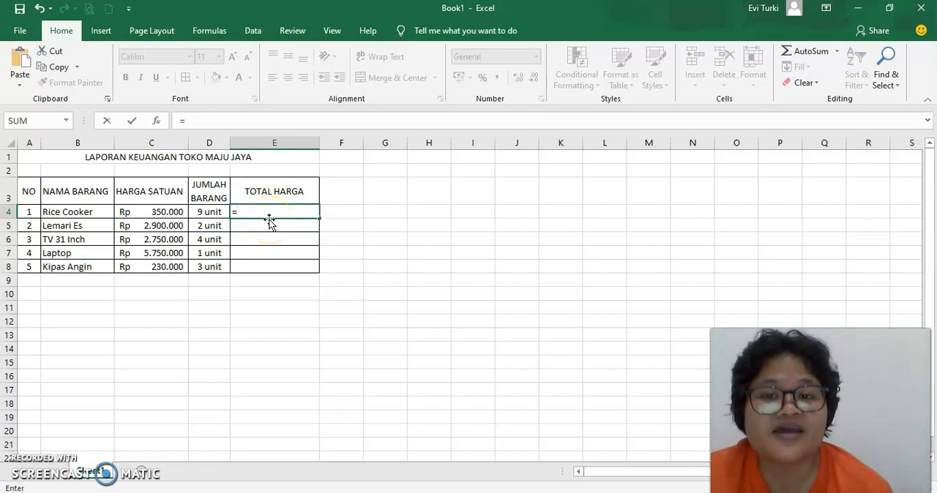
{"action": "key", "text": "BackSpace"}
{"action": "type", "text": "+"}
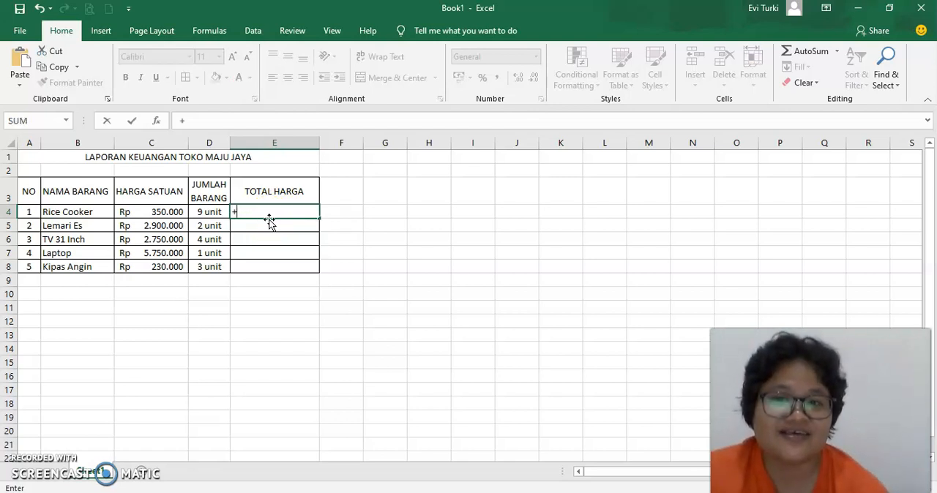
{"action": "left_click", "coordinate": [165, 212]}
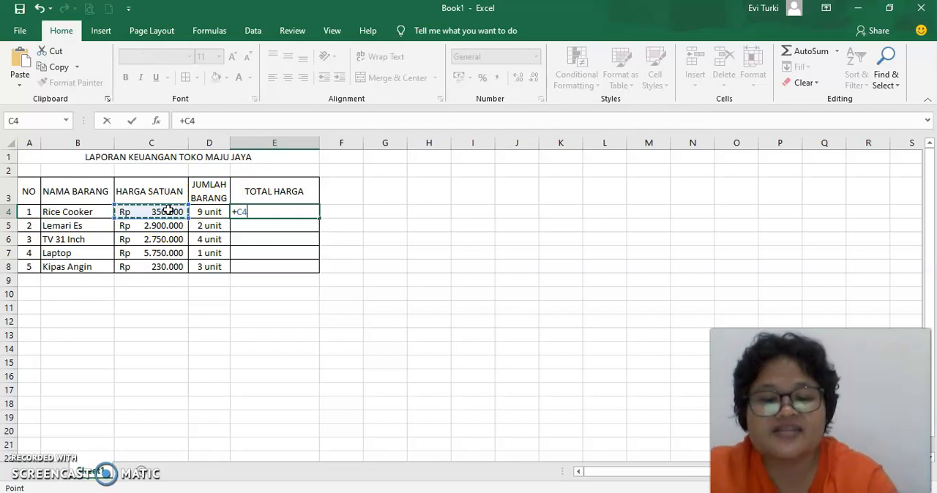
{"action": "type", "text": "*"}
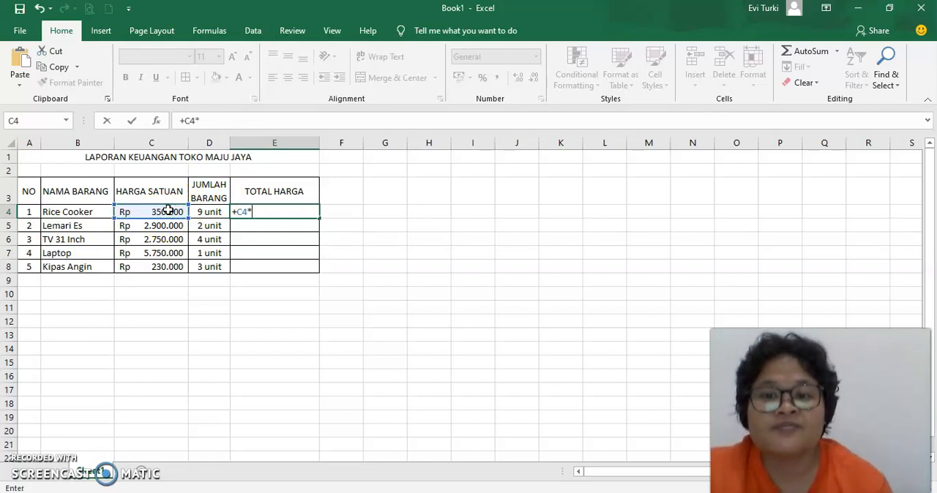
{"action": "left_click", "coordinate": [217, 208]}
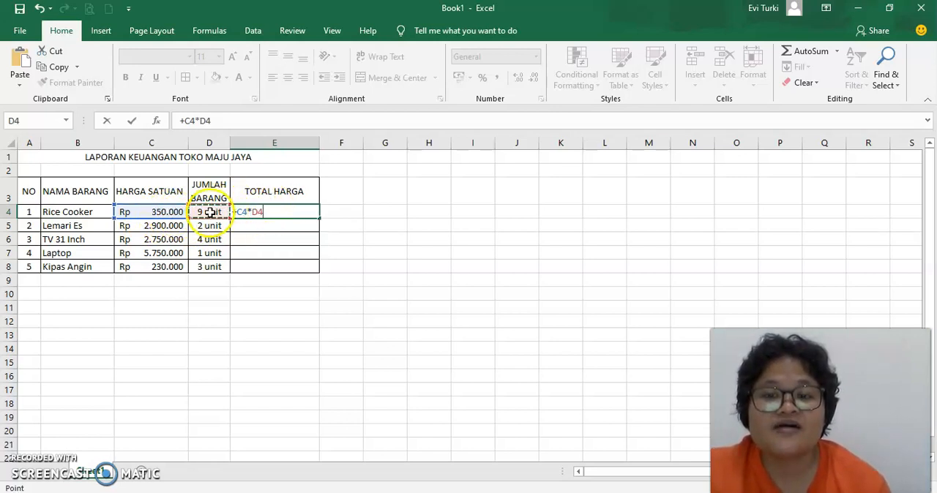
{"action": "key", "text": "Return"}
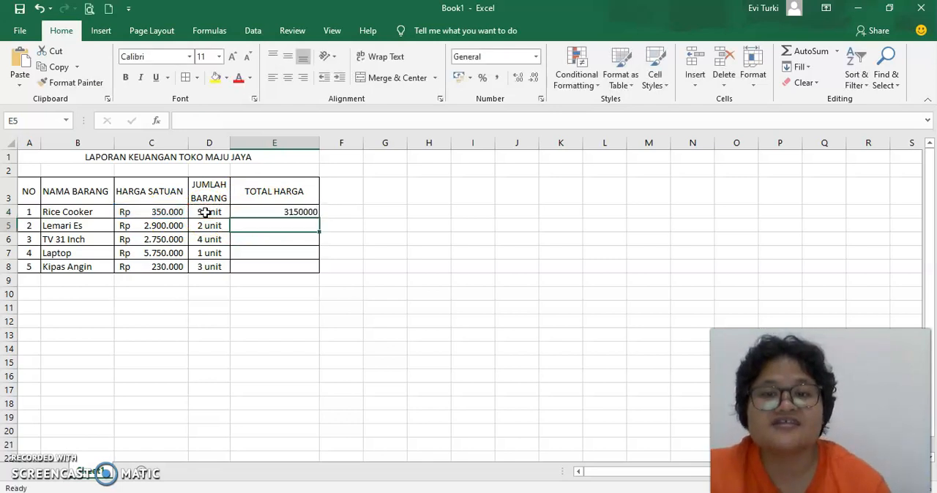
{"action": "left_click", "coordinate": [294, 210]}
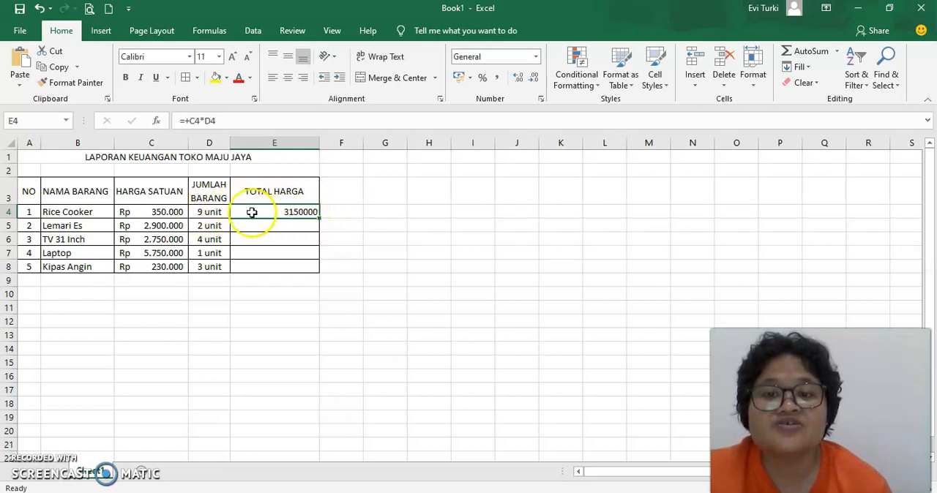
{"action": "left_click_drag", "start_coordinate": [322, 218], "coordinate": [325, 275]}
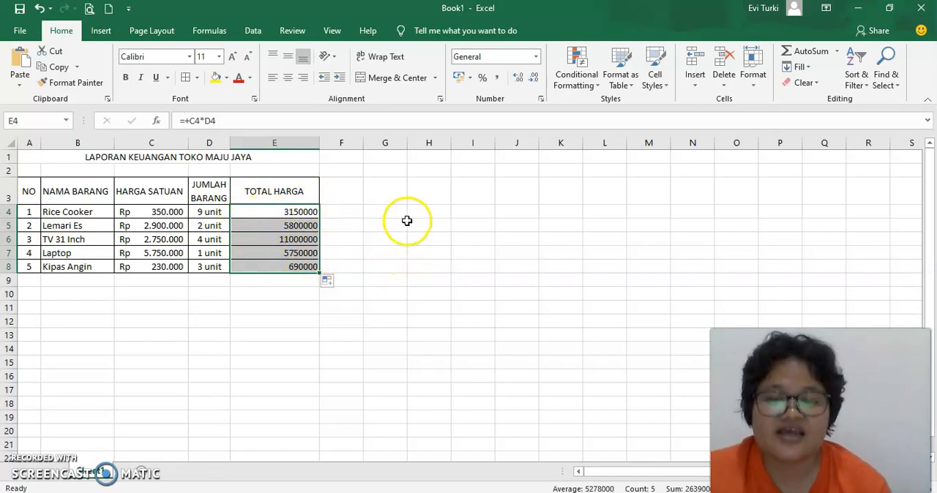
Step: Format the total prices in E4:E8 as Accounting with the Rp symbol and 0 decimal places
{"action": "key", "text": "ctrl+1"}
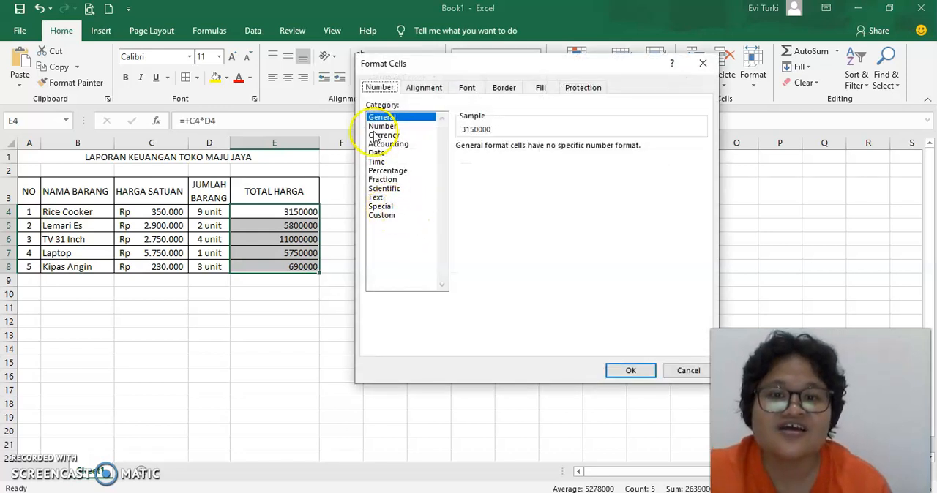
{"action": "left_click", "coordinate": [383, 144]}
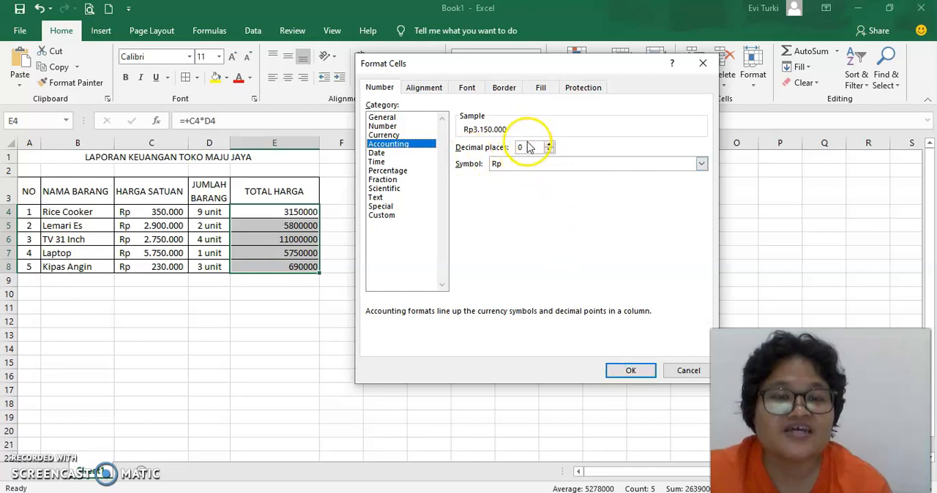
{"action": "left_click", "coordinate": [633, 371]}
{"action": "left_click", "coordinate": [268, 307]}
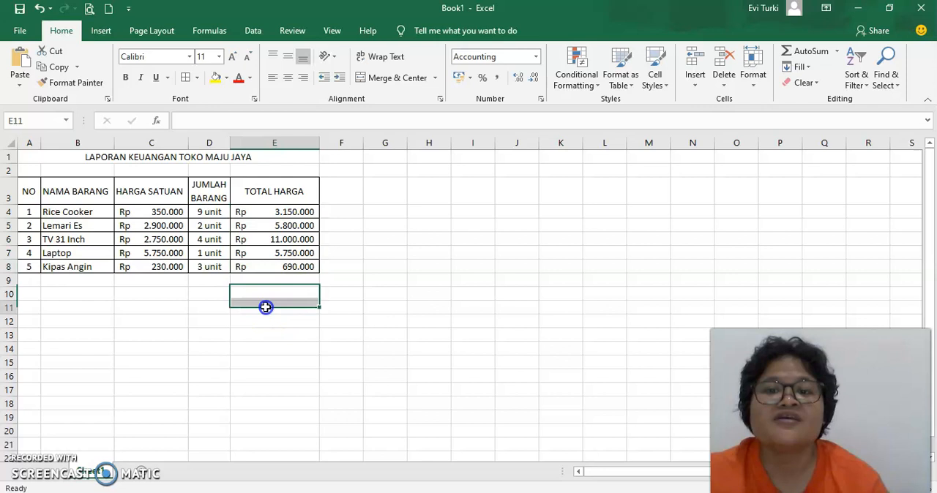
Step: Check the multiplication formulas behind the total prices in E4:E7
{"action": "left_click", "coordinate": [293, 213]}
{"action": "left_click", "coordinate": [293, 226]}
{"action": "left_click", "coordinate": [297, 240]}
{"action": "left_click", "coordinate": [304, 253]}
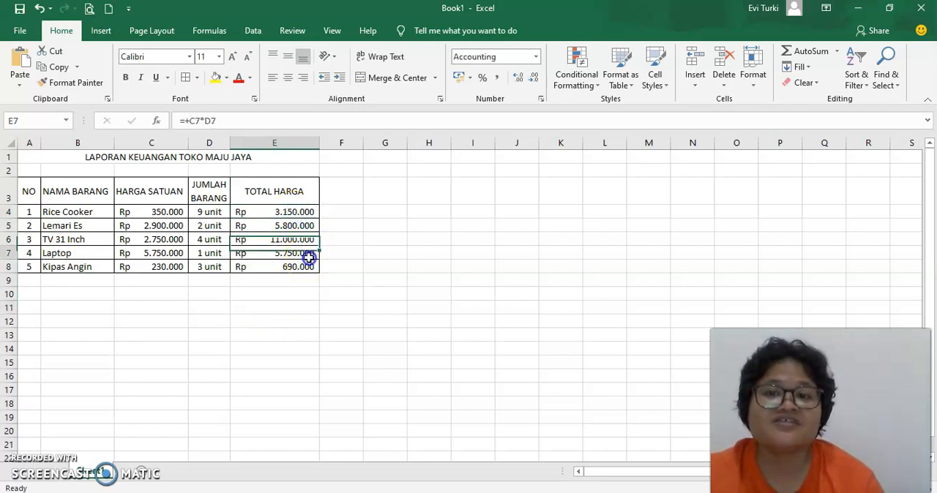
{"action": "left_click", "coordinate": [294, 211]}
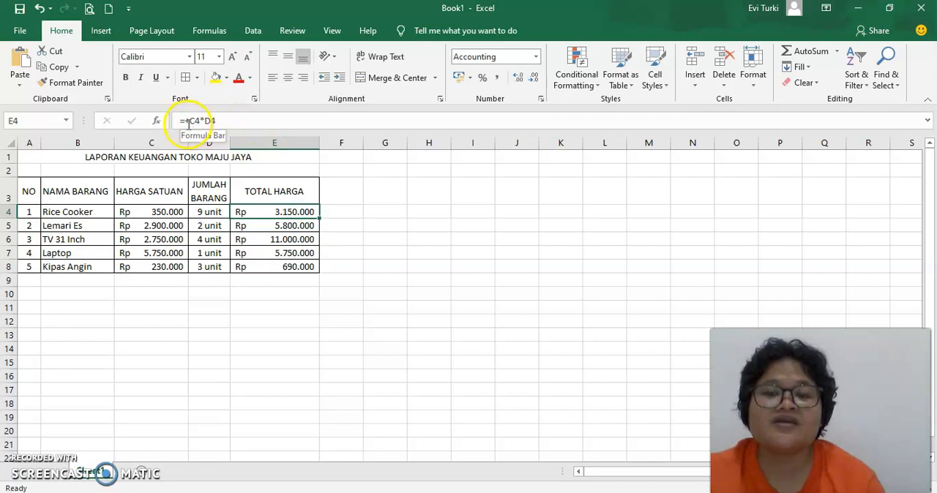
{"action": "left_click", "coordinate": [297, 227]}
{"action": "left_click", "coordinate": [290, 214]}
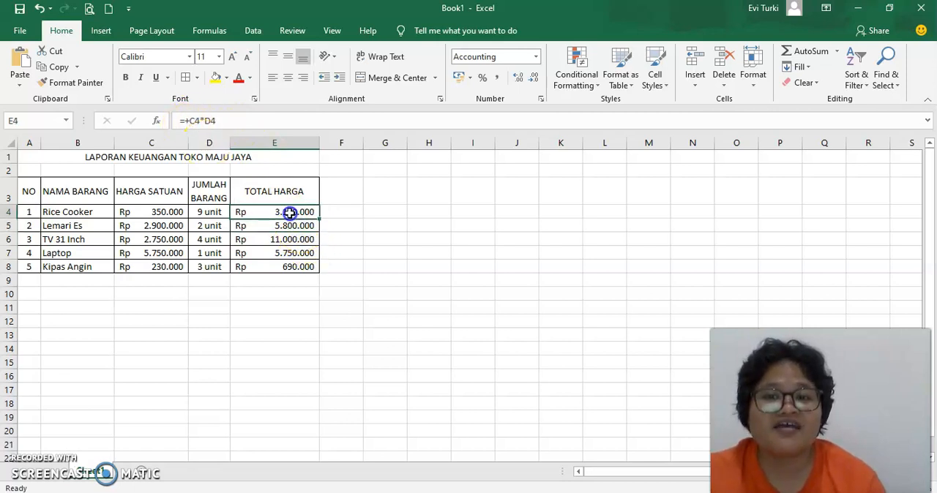
{"action": "left_click", "coordinate": [292, 238]}
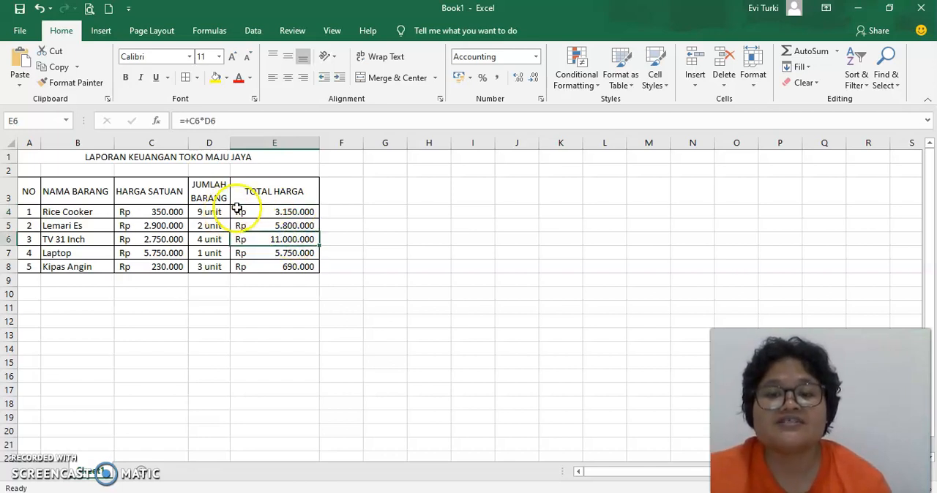
{"action": "left_click", "coordinate": [342, 283]}
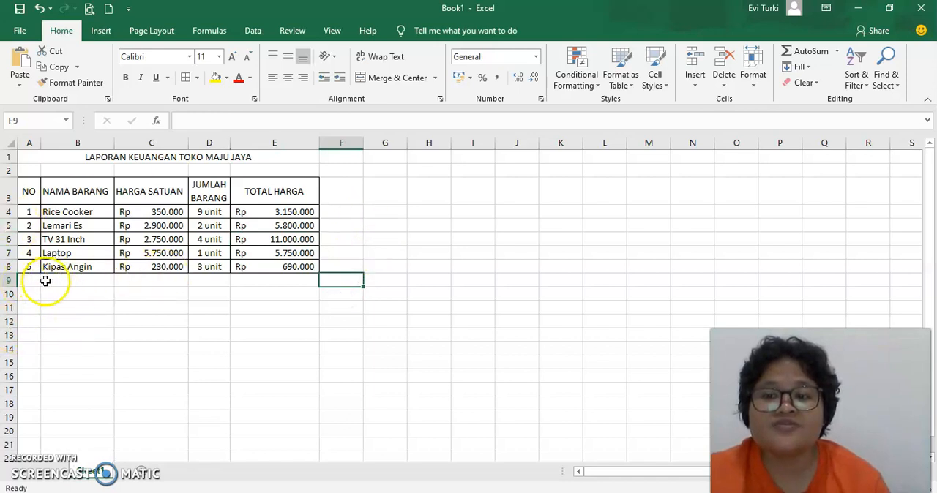
Step: Merge and centre A9:D9 below the item rows and add all borders to A9:E9
{"action": "left_click_drag", "start_coordinate": [30, 281], "coordinate": [216, 286]}
{"action": "left_click", "coordinate": [392, 78]}
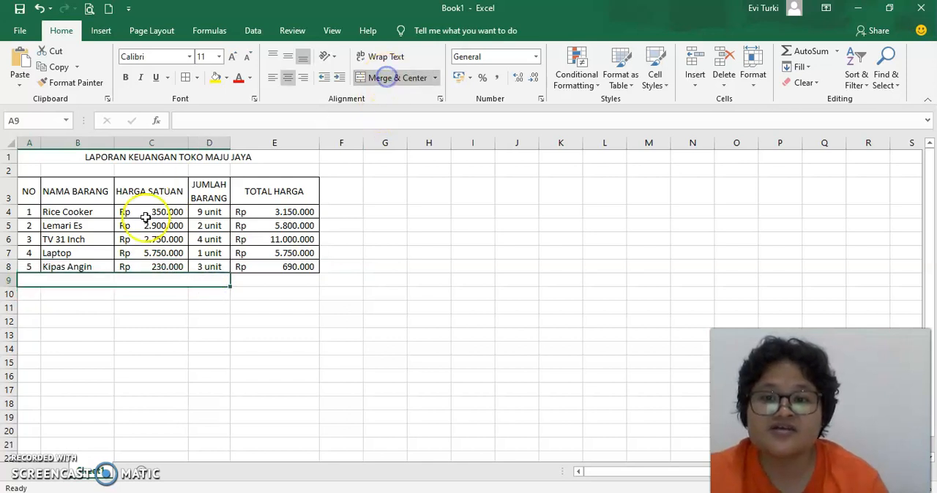
{"action": "left_click_drag", "start_coordinate": [217, 287], "coordinate": [255, 281]}
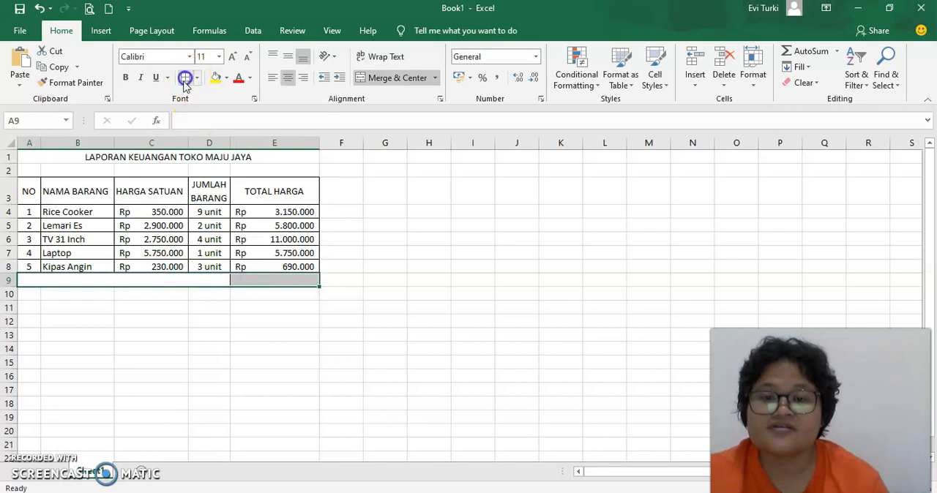
Step: Enter the label JUMLAH SELURUHNYA in the merged cell A9:D9
{"action": "left_click", "coordinate": [163, 282]}
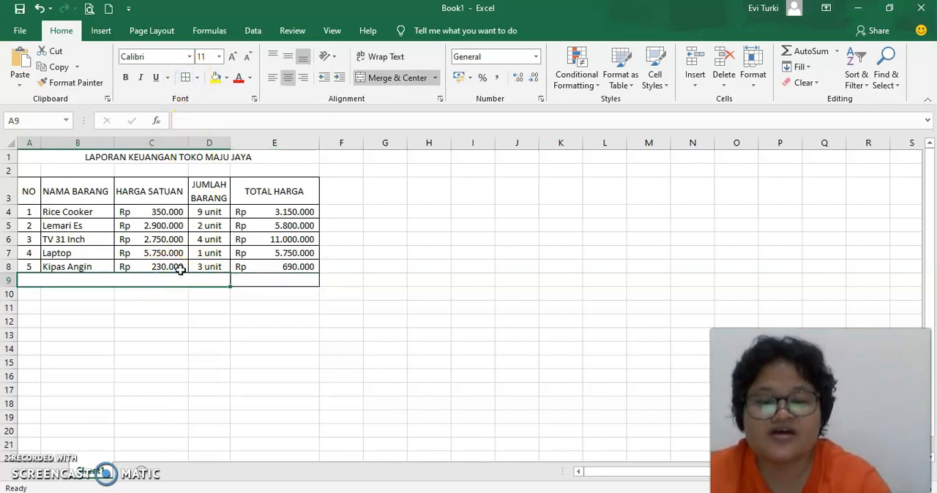
{"action": "type", "text": "JUMLAH SELURUHNYA"}
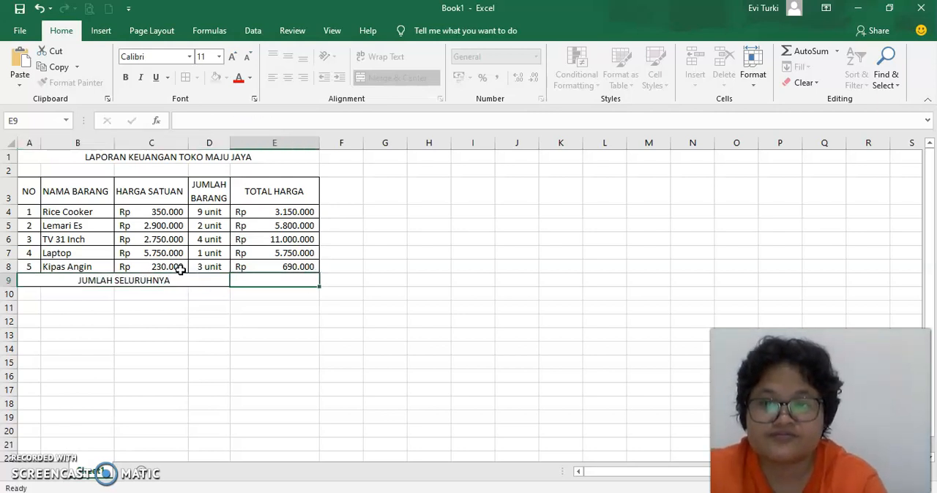
{"action": "key", "text": "Tab"}
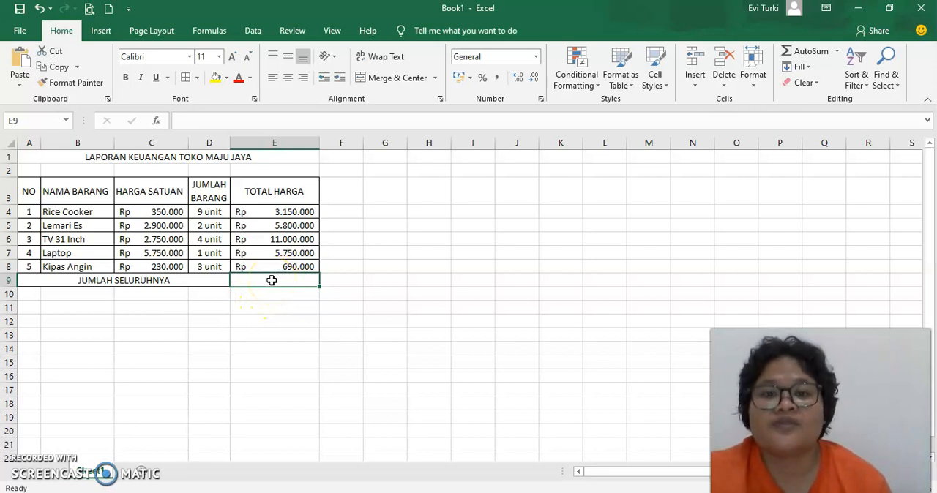
Step: Calculate the grand total in E9 with the formula =SUM(E4:E8)
{"action": "type", "text": "=sum("}
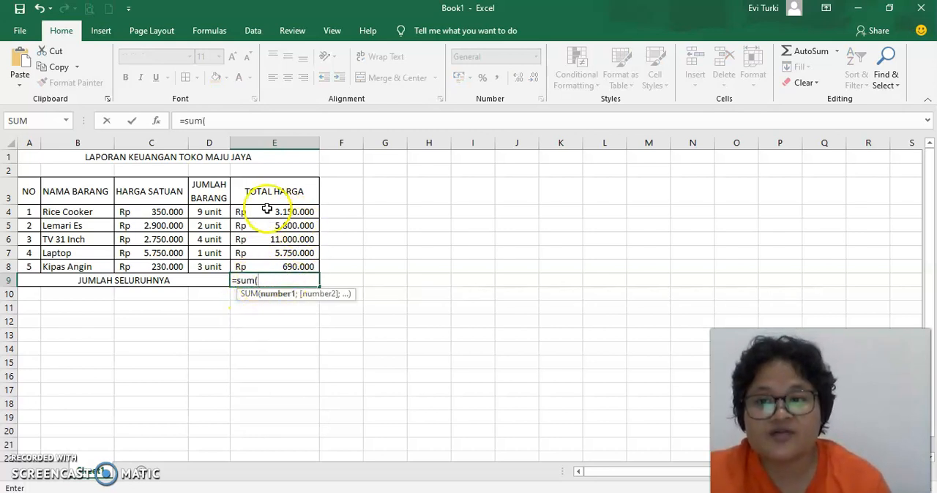
{"action": "left_click_drag", "start_coordinate": [278, 208], "coordinate": [283, 262]}
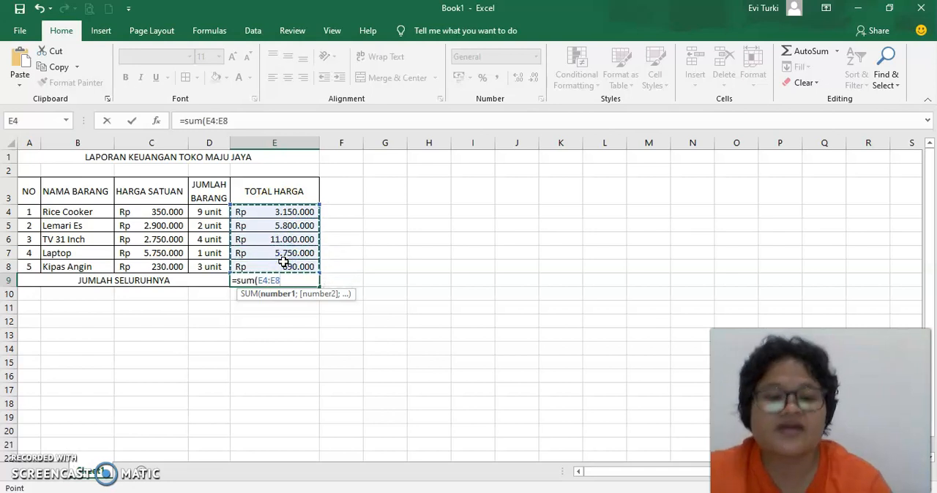
{"action": "type", "text": ")"}
{"action": "key", "text": "Return"}
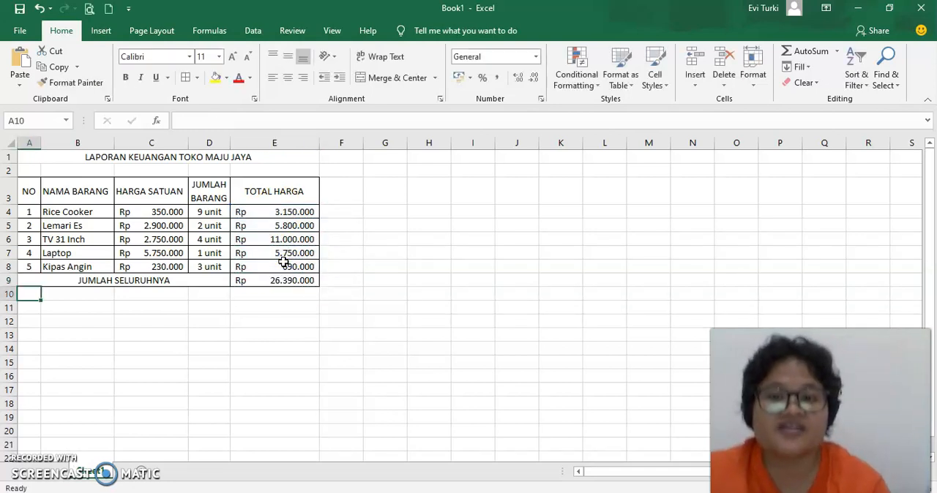
{"action": "left_click", "coordinate": [301, 281]}
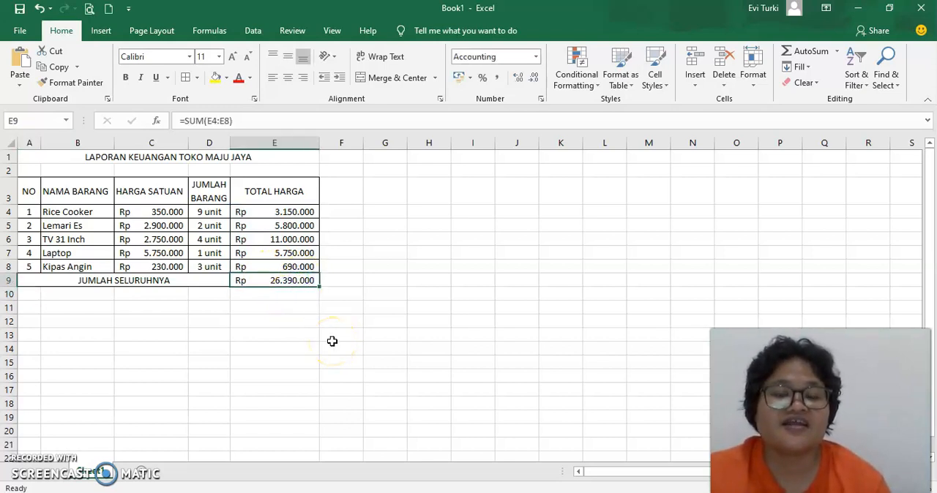
{"action": "left_click", "coordinate": [332, 341]}
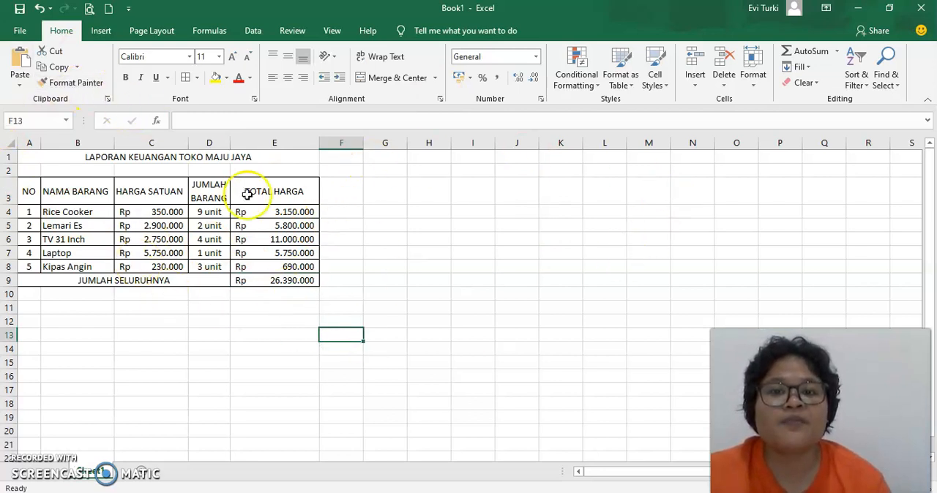
{"action": "left_click", "coordinate": [22, 34]}
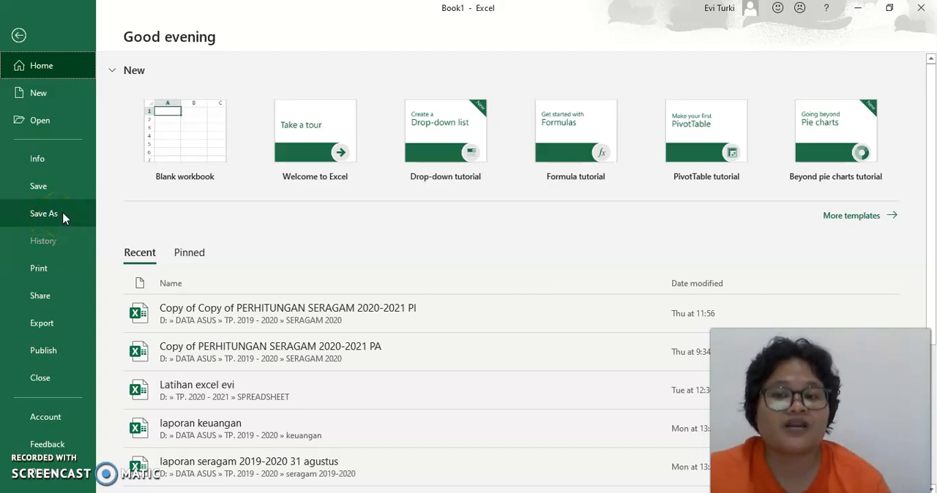
{"action": "left_click", "coordinate": [19, 35]}
{"action": "left_click", "coordinate": [19, 29]}
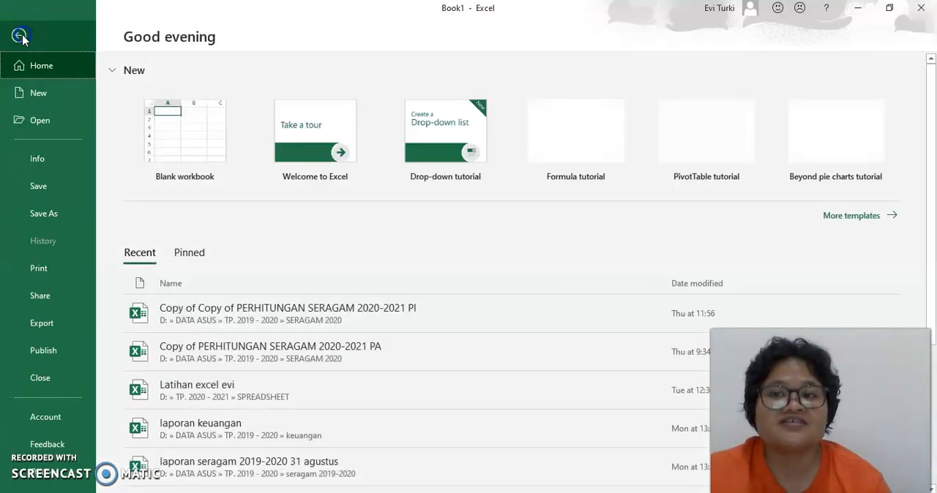
{"action": "left_click", "coordinate": [21, 35]}
{"action": "left_click", "coordinate": [437, 296]}
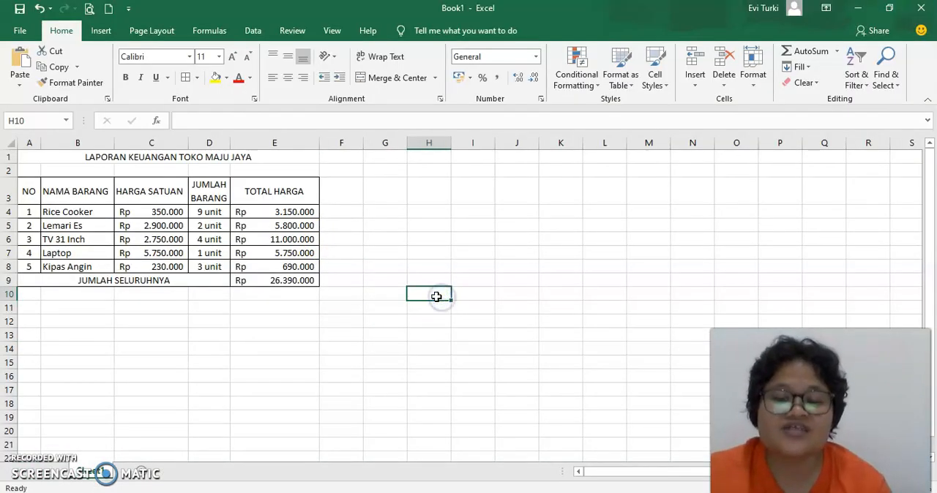
Step: Save the workbook in the SPREADSHEET folder of TP. 2020 - 2021 as an Excel Workbook named "latihan 1" followed by the author's full name
{"action": "key", "text": "ctrl+s"}
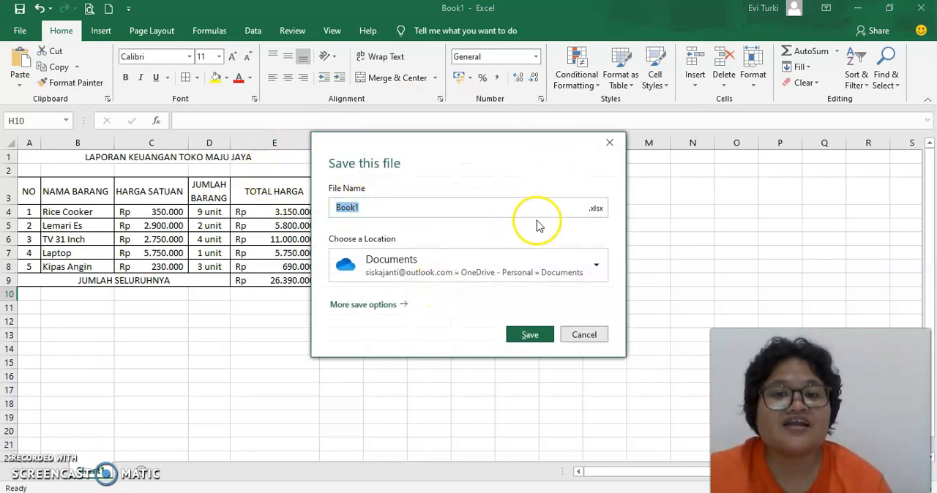
{"action": "type", "text": "Latihan"}
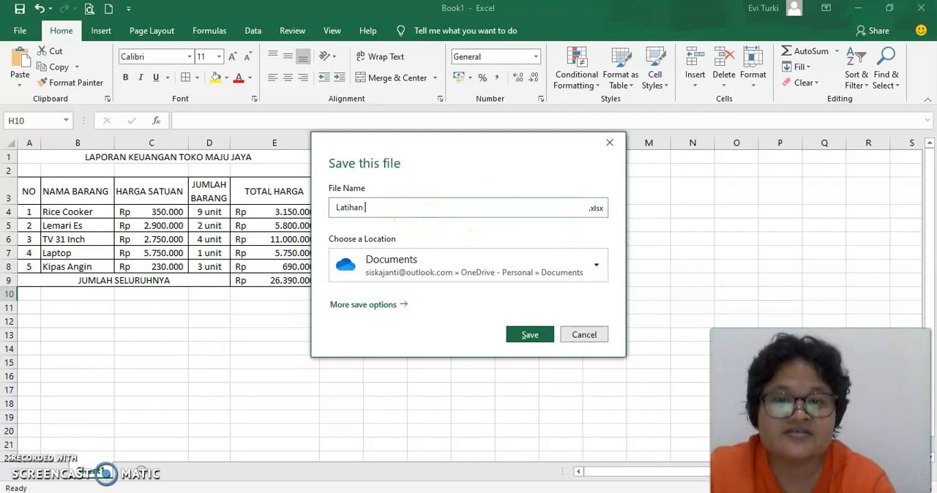
{"action": "type", "text": " 1 Evi Turki"}
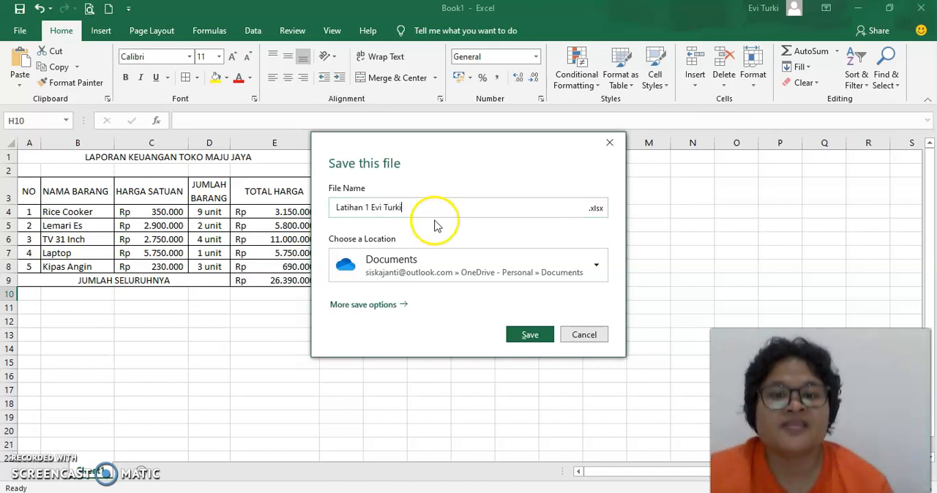
{"action": "left_click", "coordinate": [597, 270]}
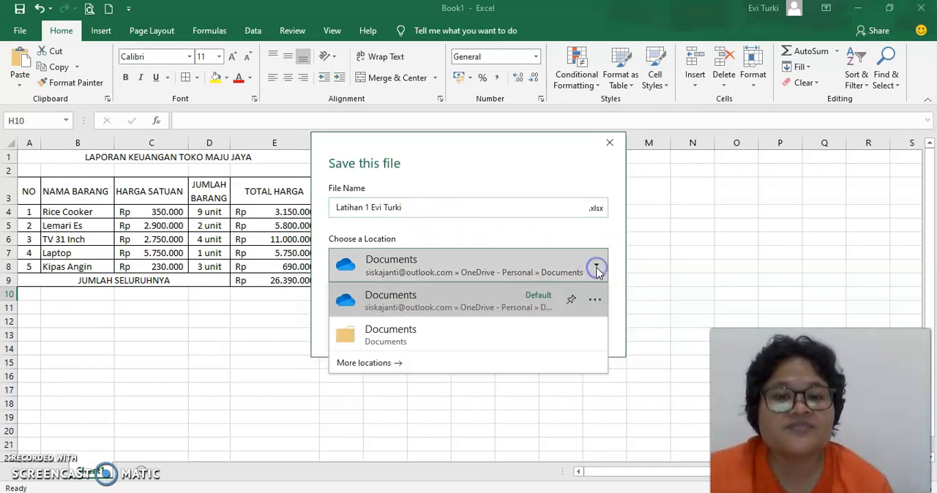
{"action": "left_click", "coordinate": [388, 366]}
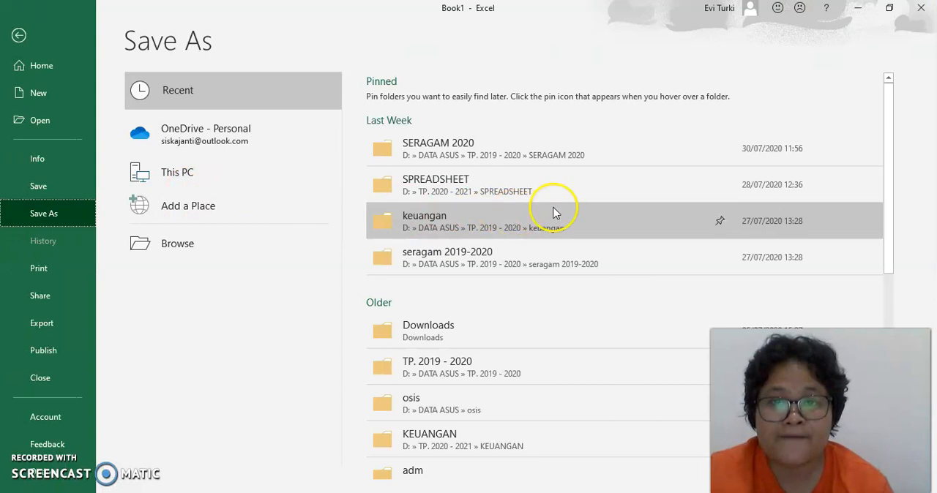
{"action": "left_click", "coordinate": [465, 189]}
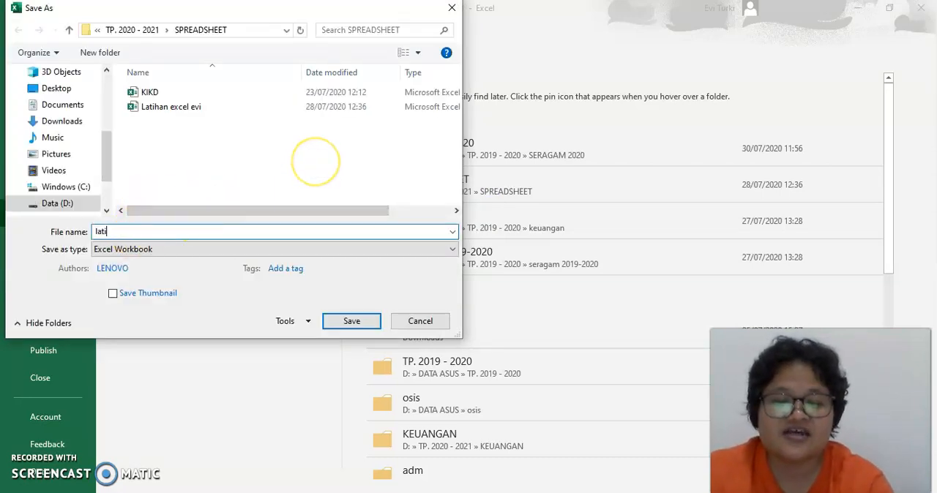
{"action": "type", "text": "han evi turki"}
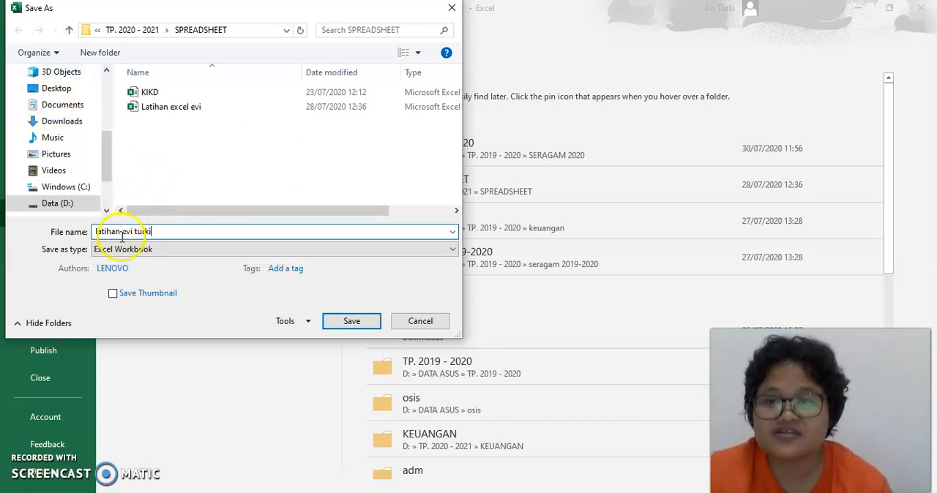
{"action": "type", "text": "1"}
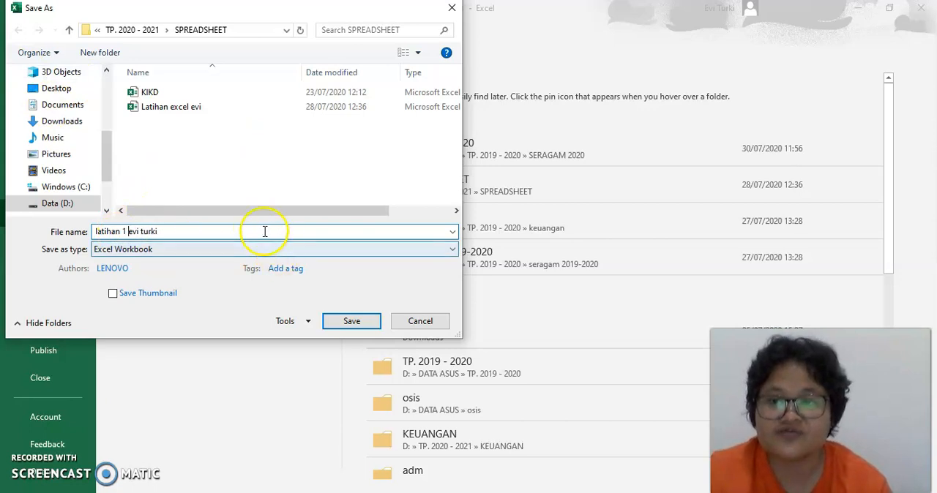
{"action": "left_click", "coordinate": [351, 324]}
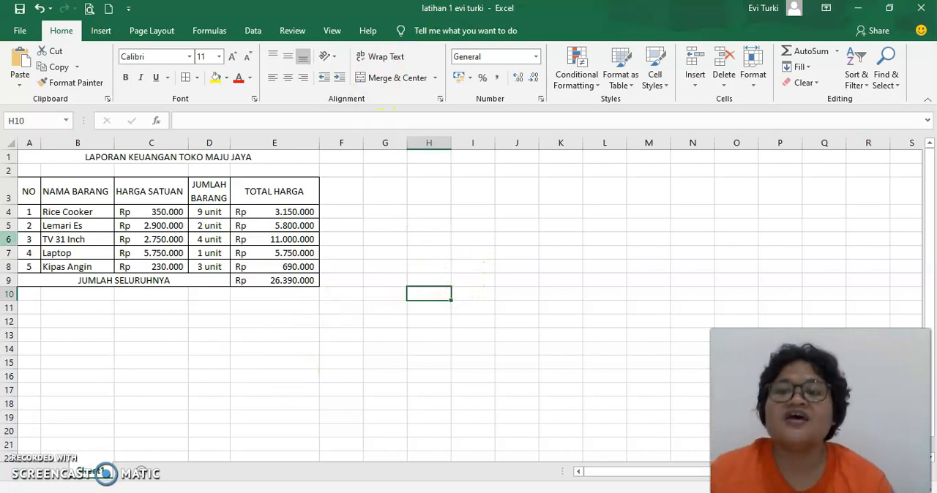
{"action": "left_click", "coordinate": [79, 156]}
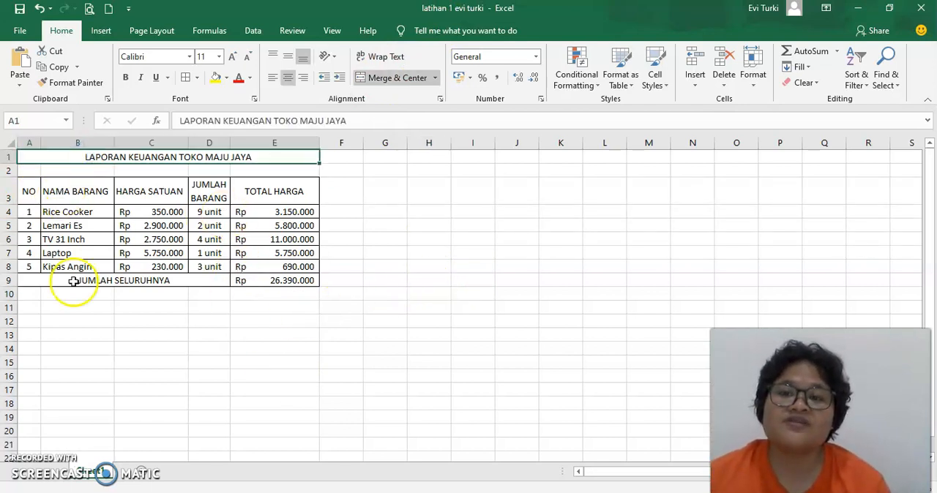